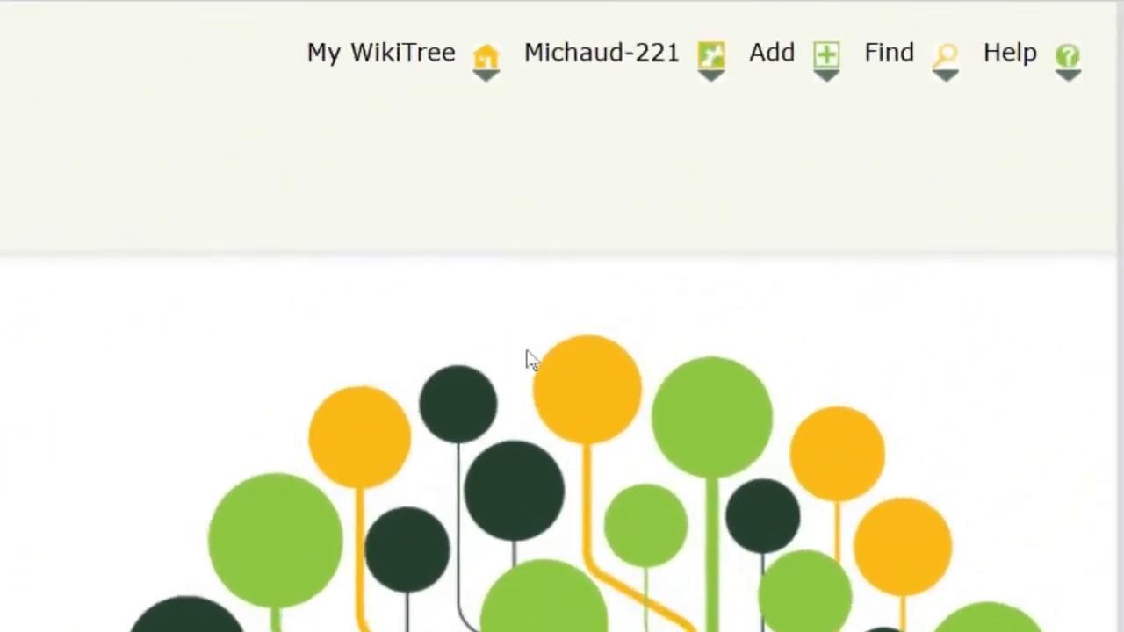
Step: Open the WikiTree projects list and go to the Data Doctors project page
mouse_move(890, 77)
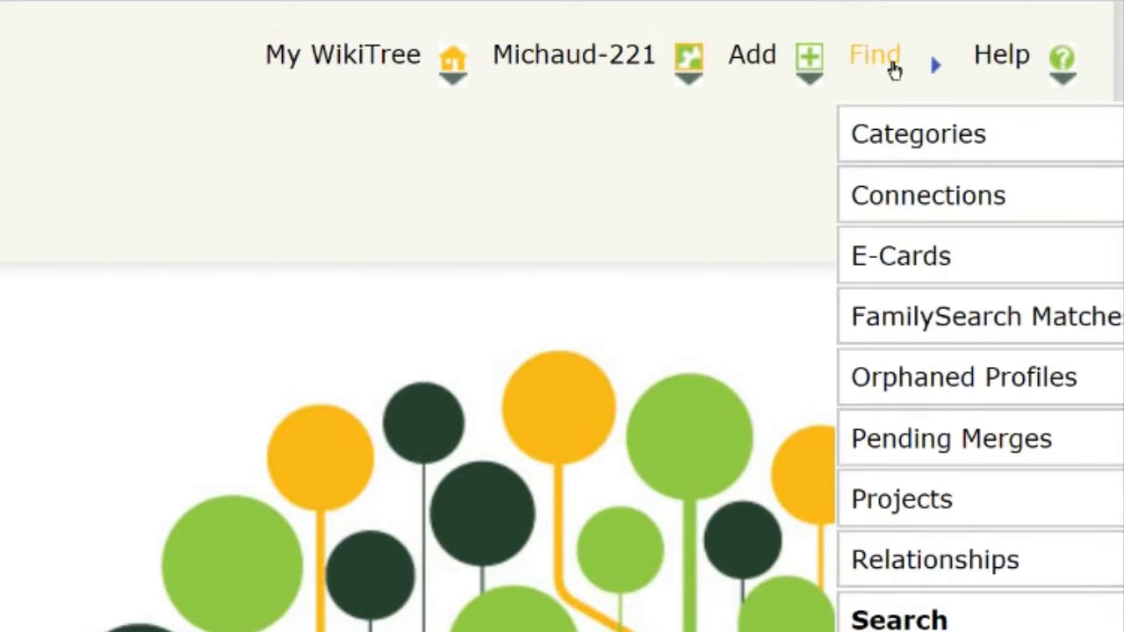
click(988, 508)
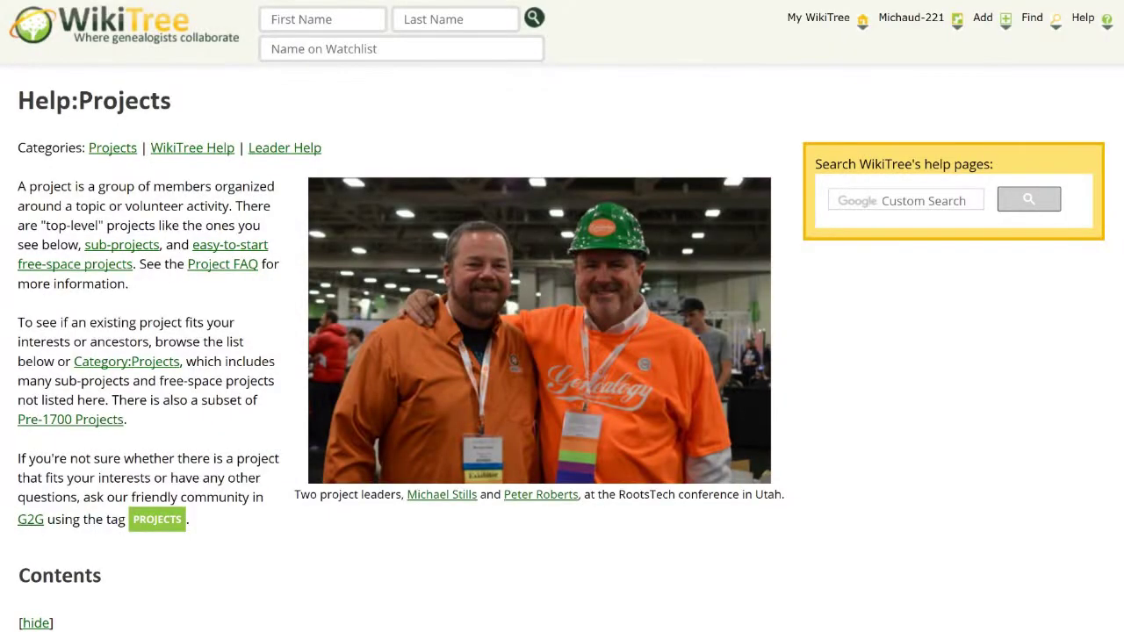
scroll(211, 351, down, 10)
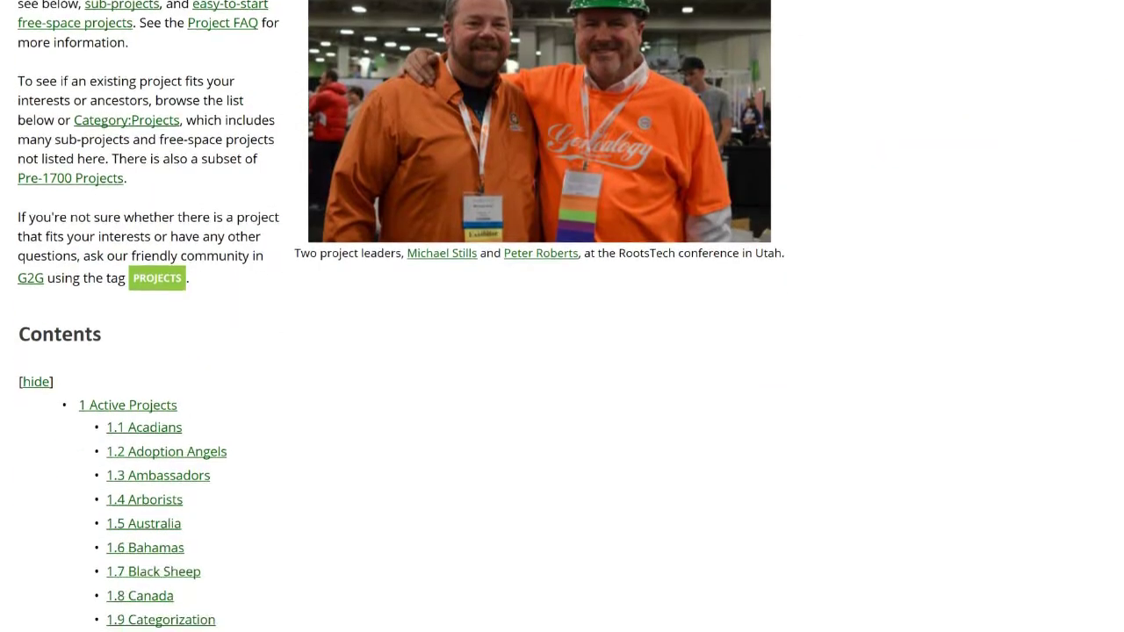
click(360, 340)
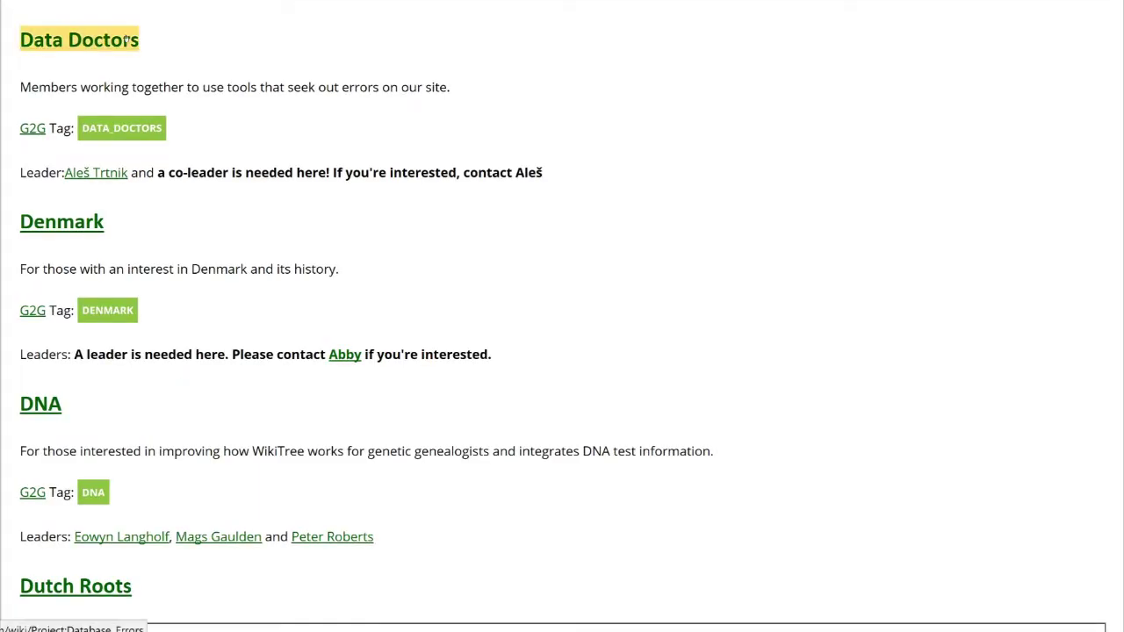
click(121, 37)
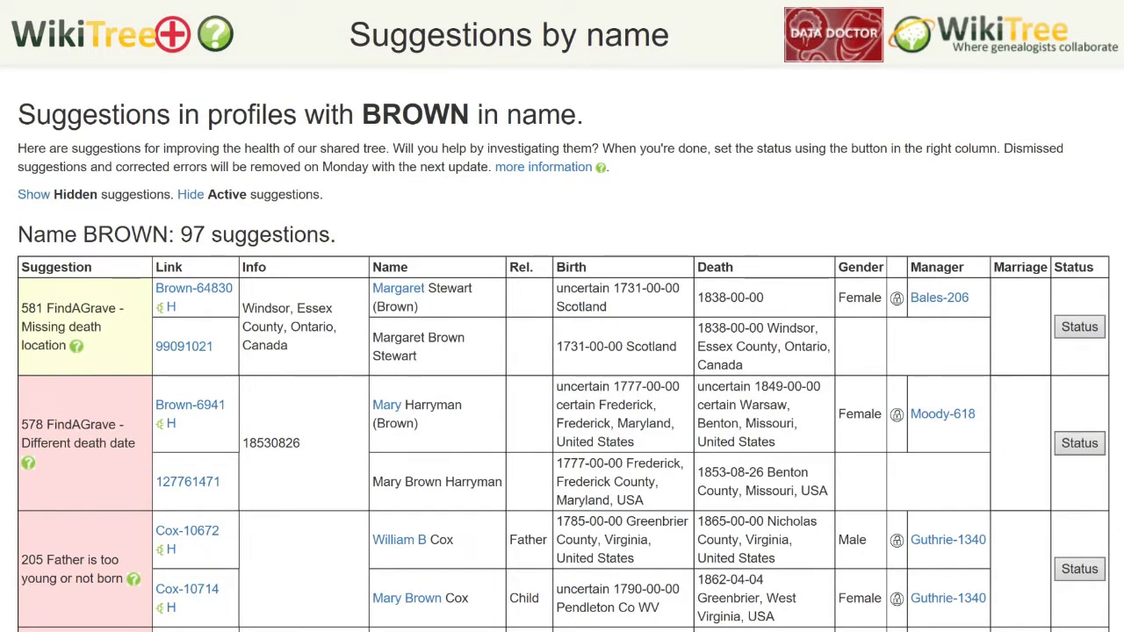
Step: Scroll down the BROWN Suggestions table and open the status form for one suggestion row
scroll(562, 351, down, 3)
scroll(562, 351, down, 4)
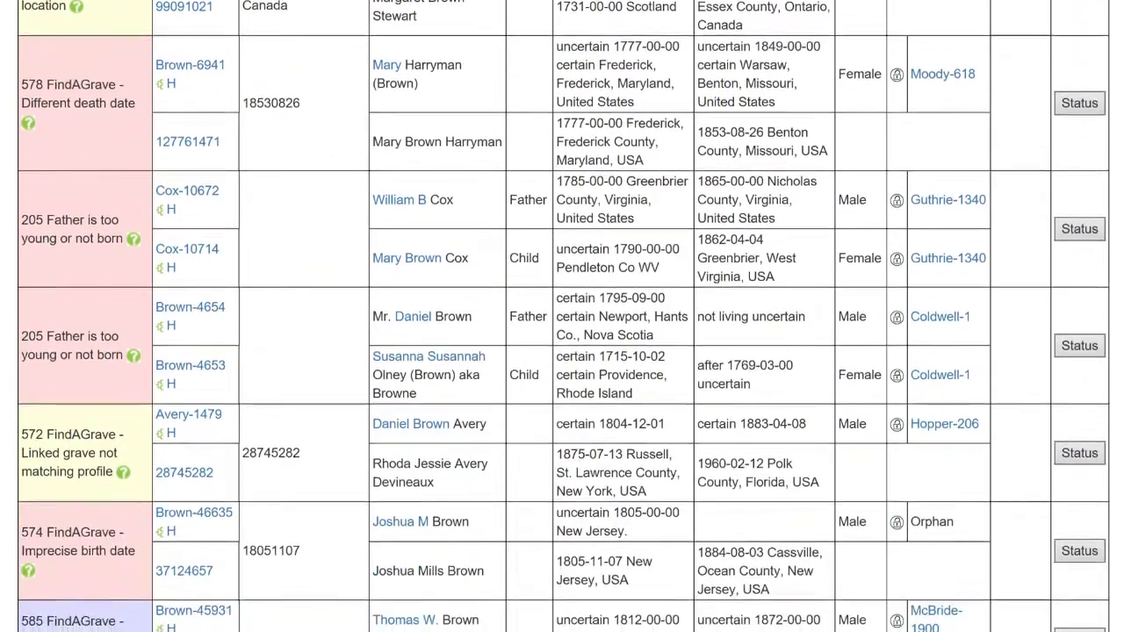
scroll(562, 351, down, 3)
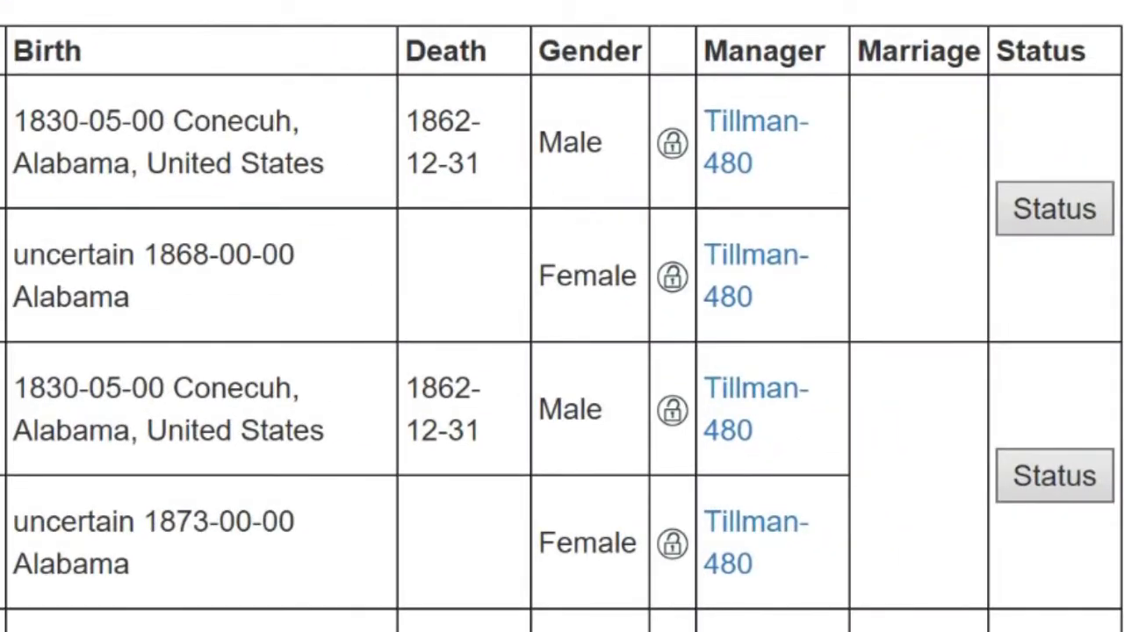
click(1083, 235)
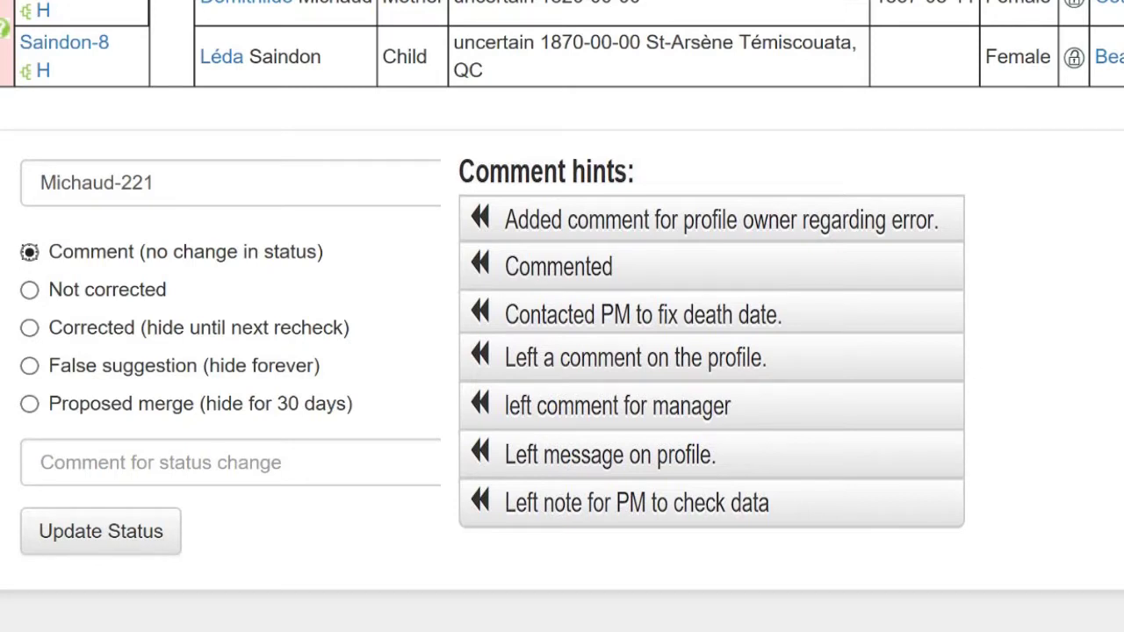
Step: Compare the comment hints for Not corrected, Corrected, False suggestion and Proposed merge
click(31, 292)
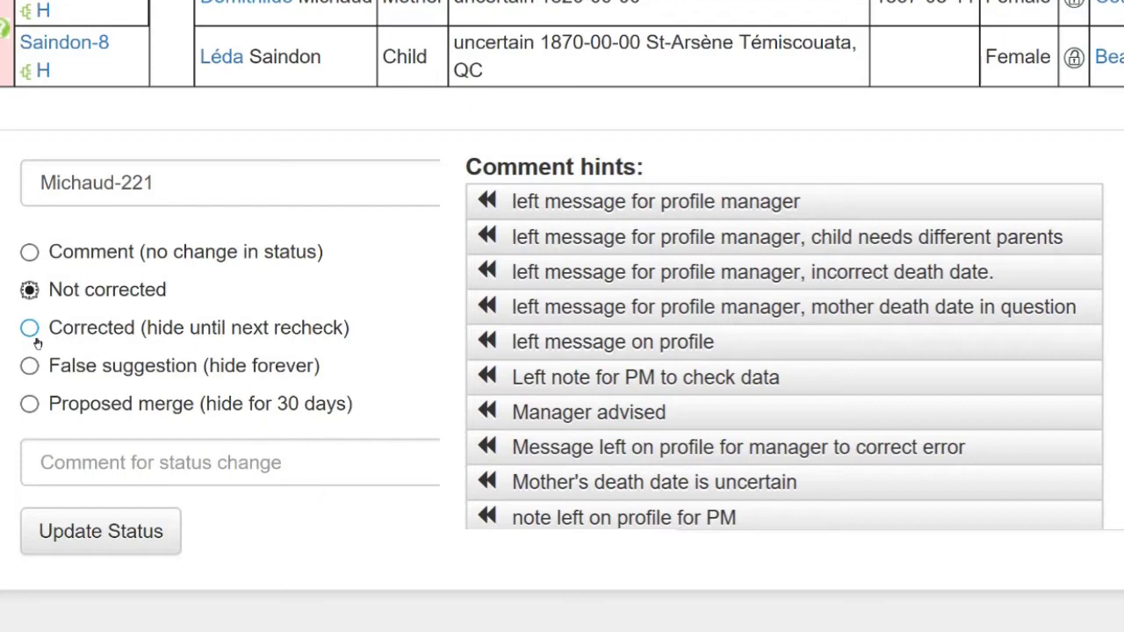
click(37, 341)
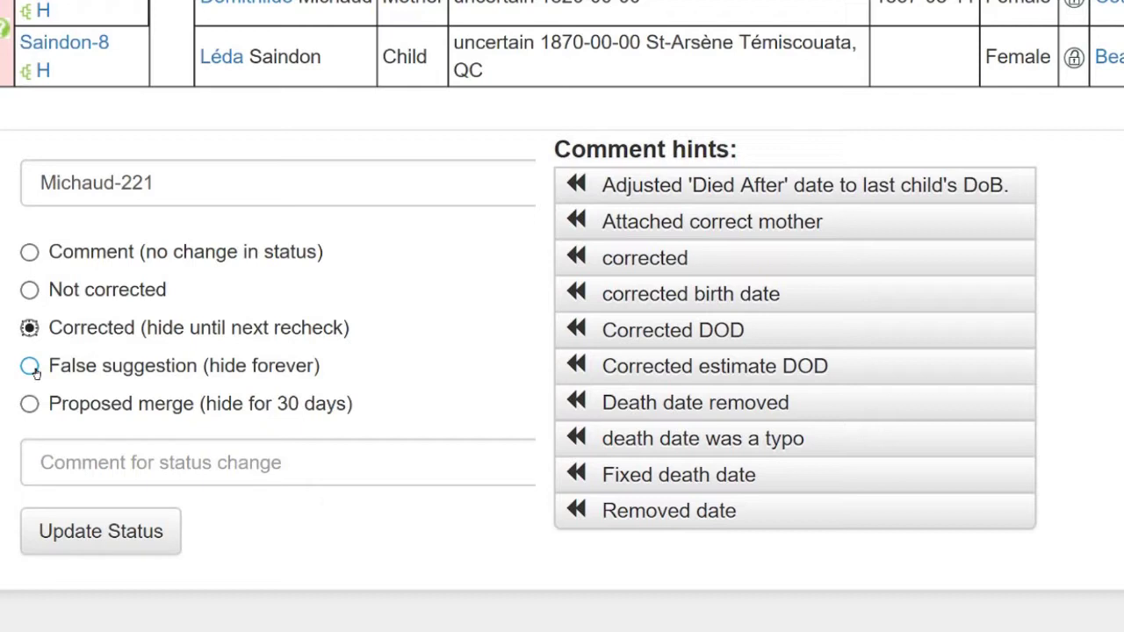
click(31, 368)
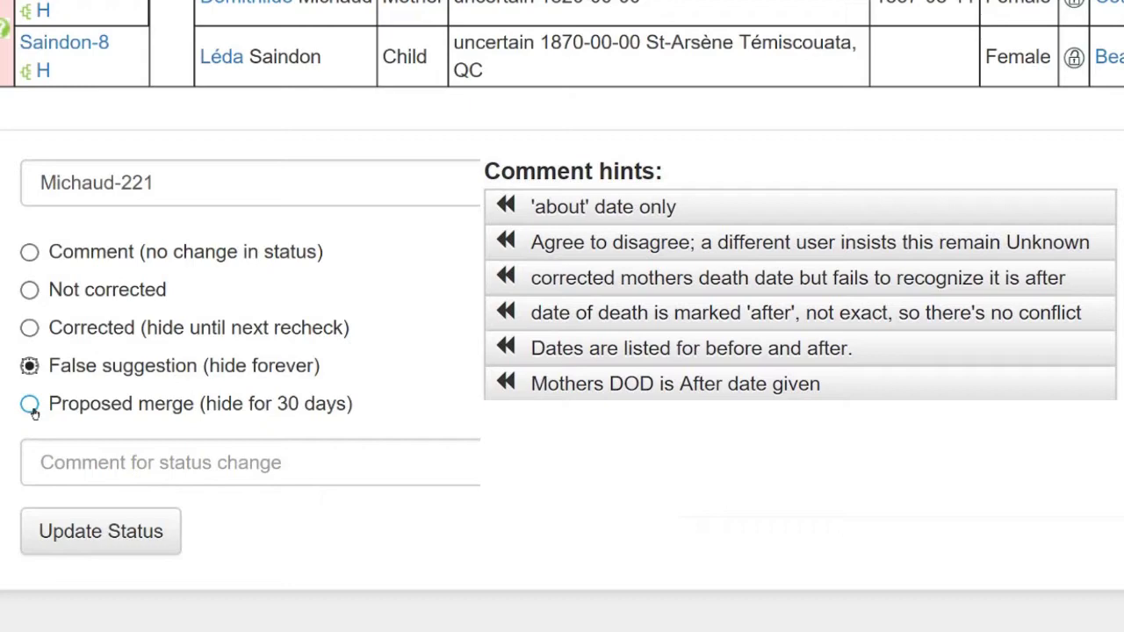
click(31, 406)
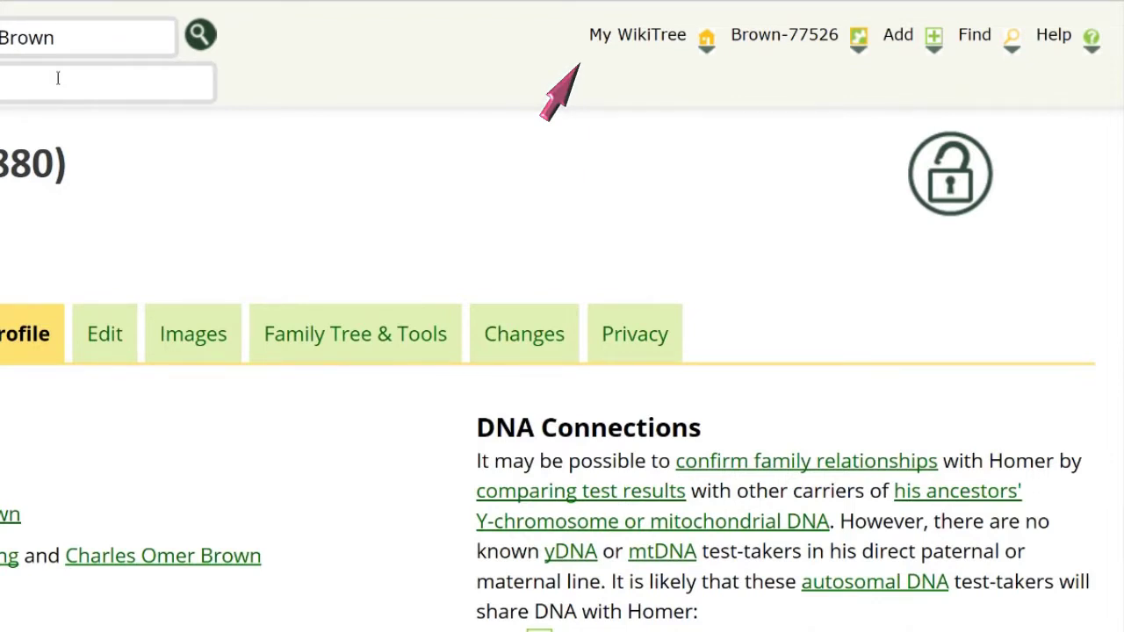
Step: View the Suggestions reports for managed profiles and for this profile's relatives
mouse_move(635, 35)
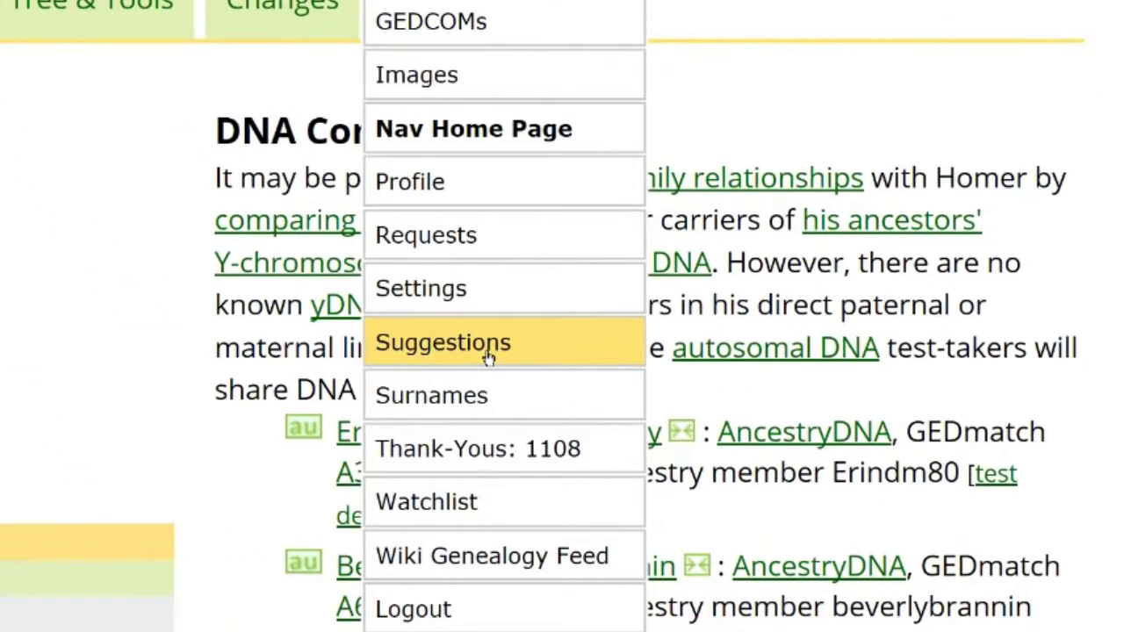
click(489, 354)
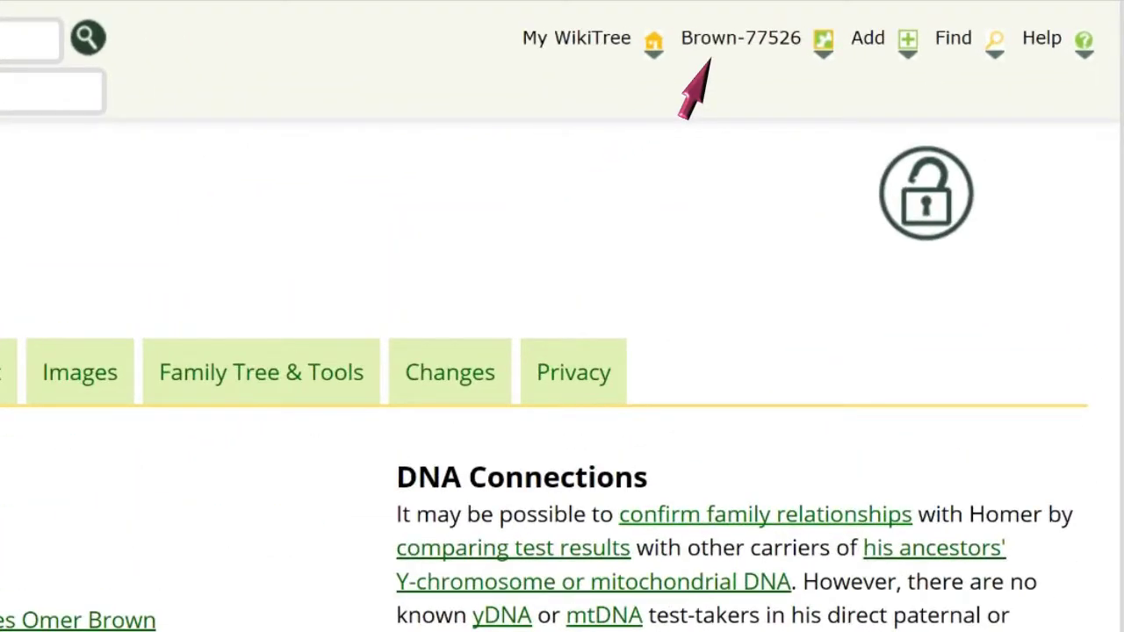
mouse_move(751, 51)
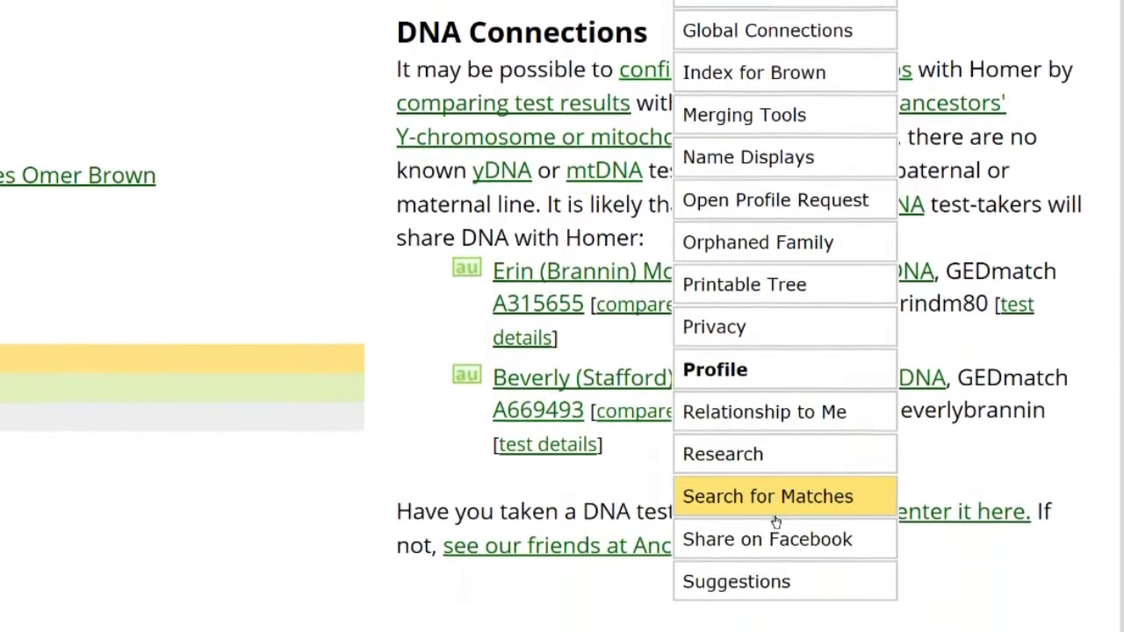
click(786, 537)
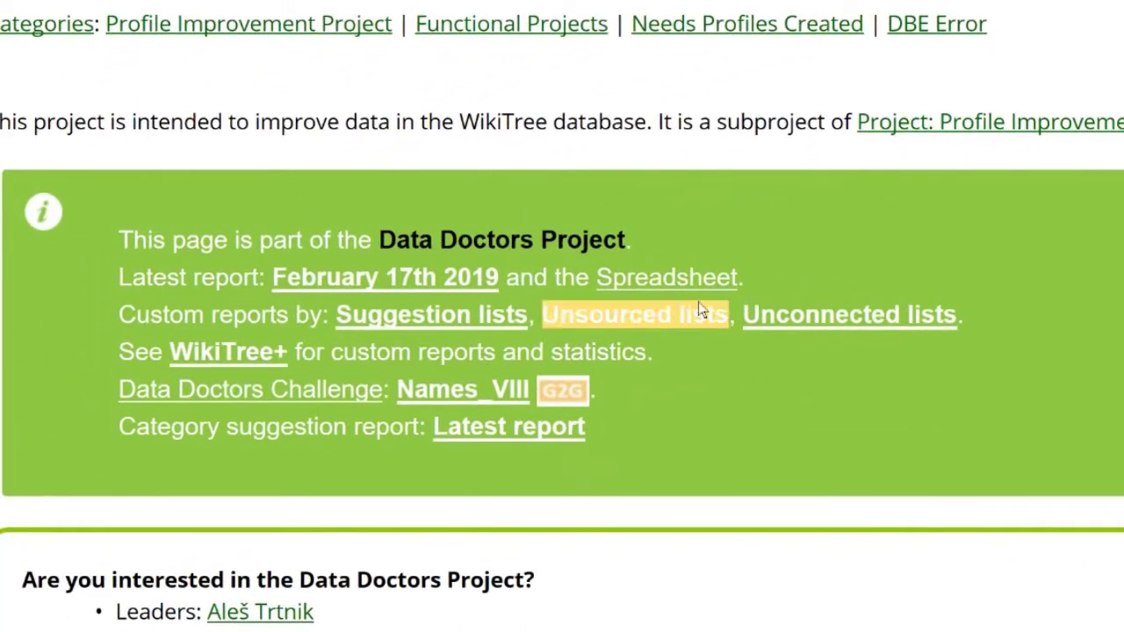
Step: Follow the Spreadsheet link in the Data Doctors info box to the suggestion tallies in Google Sheets
click(701, 288)
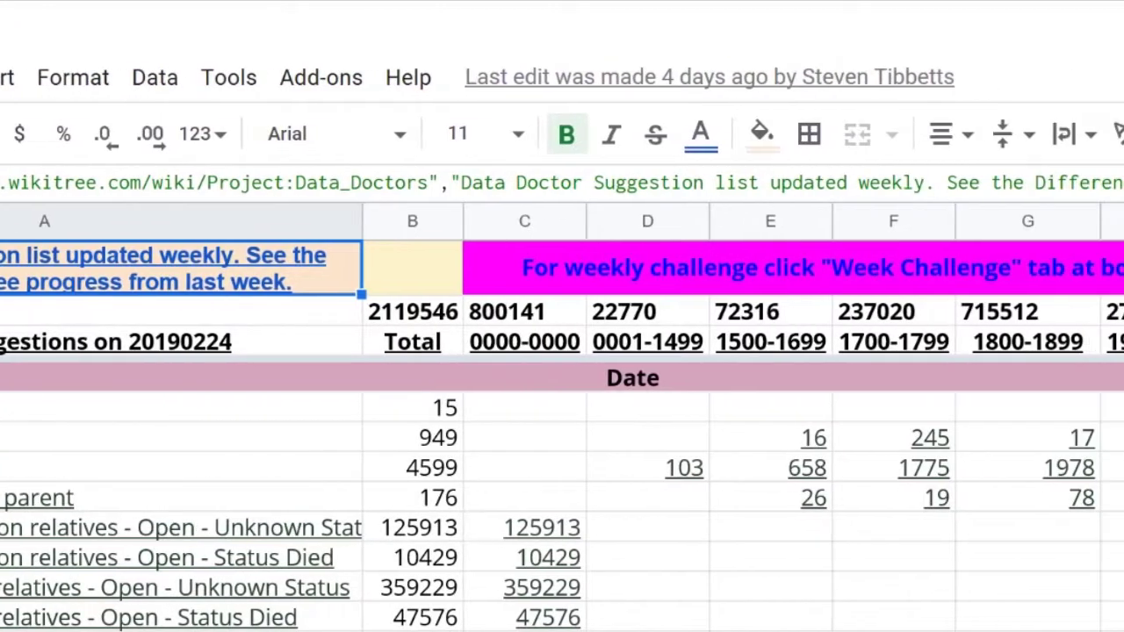
Step: Open the suggestion list linked from a 1900-1999 count in column H
mouse_move(787, 423)
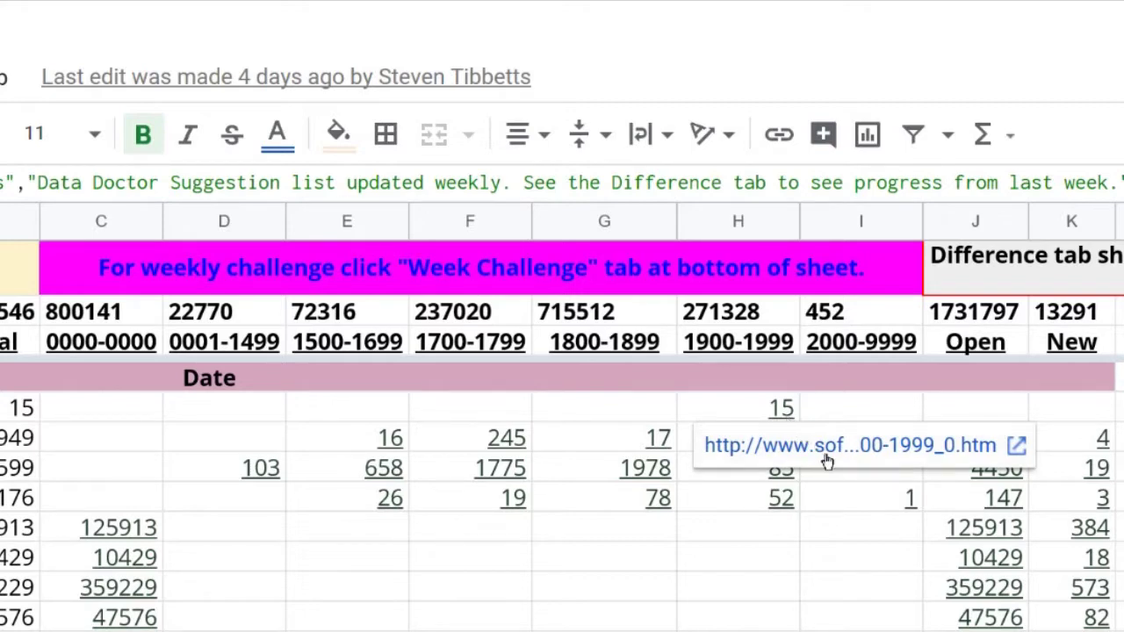
click(1017, 447)
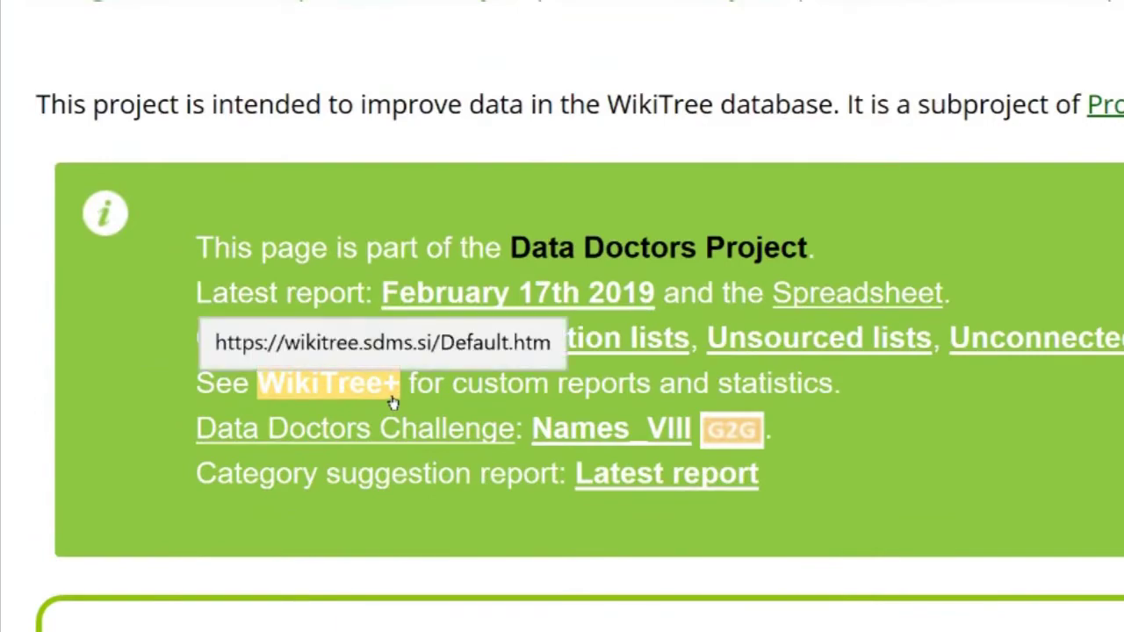
Step: Follow the WikiTree+ link in the Data Doctors info box to the custom reports site
click(392, 402)
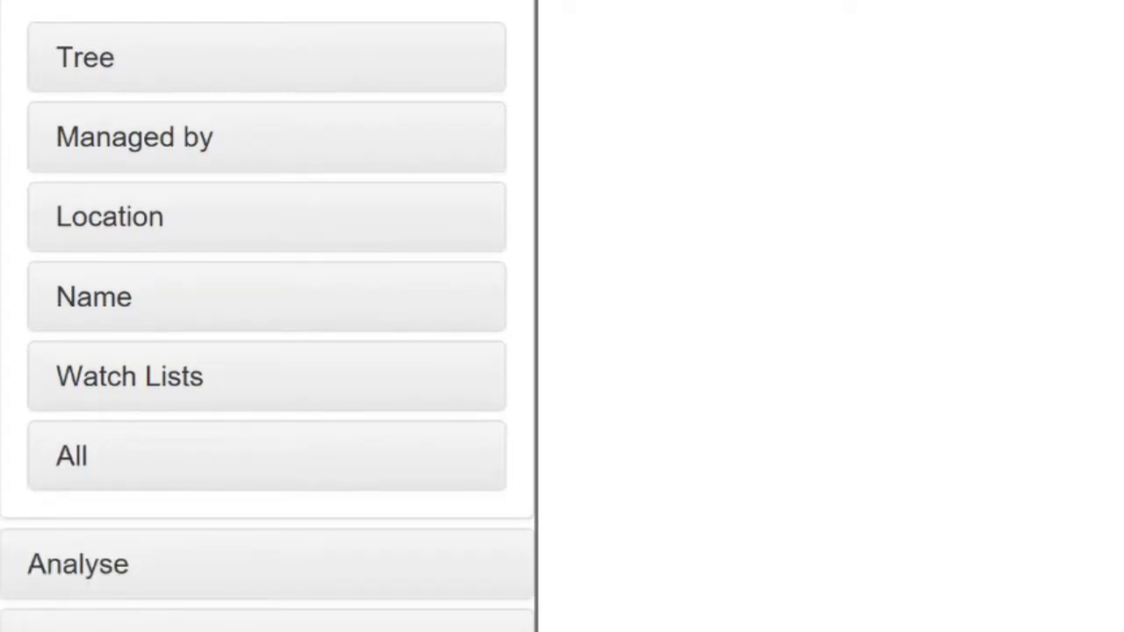
click(65, 466)
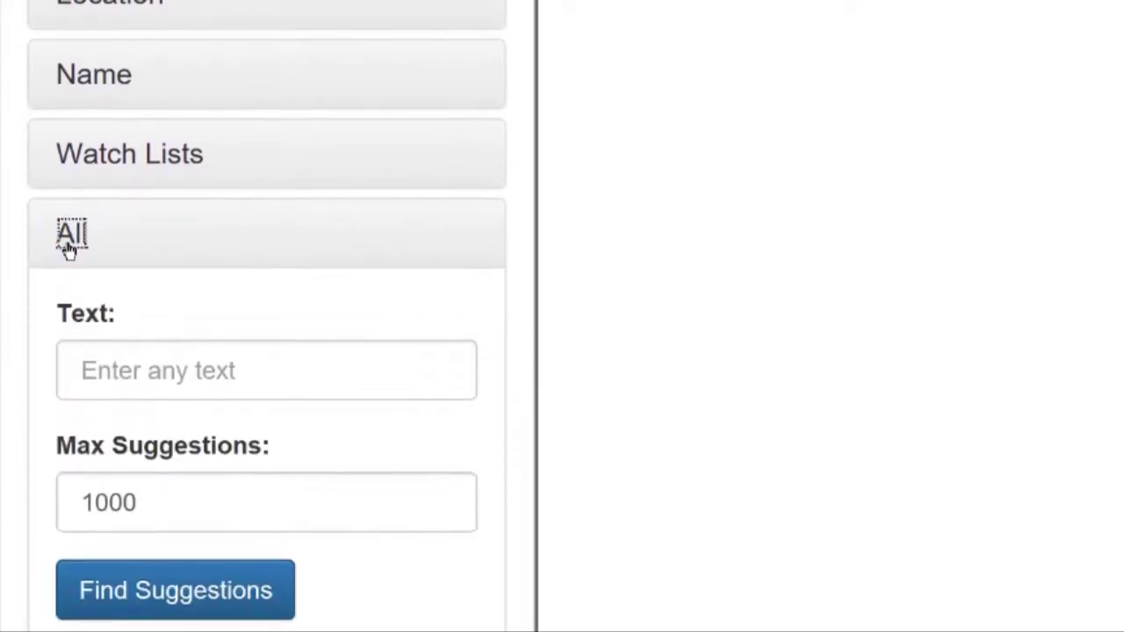
click(96, 389)
text(Boston Smith)
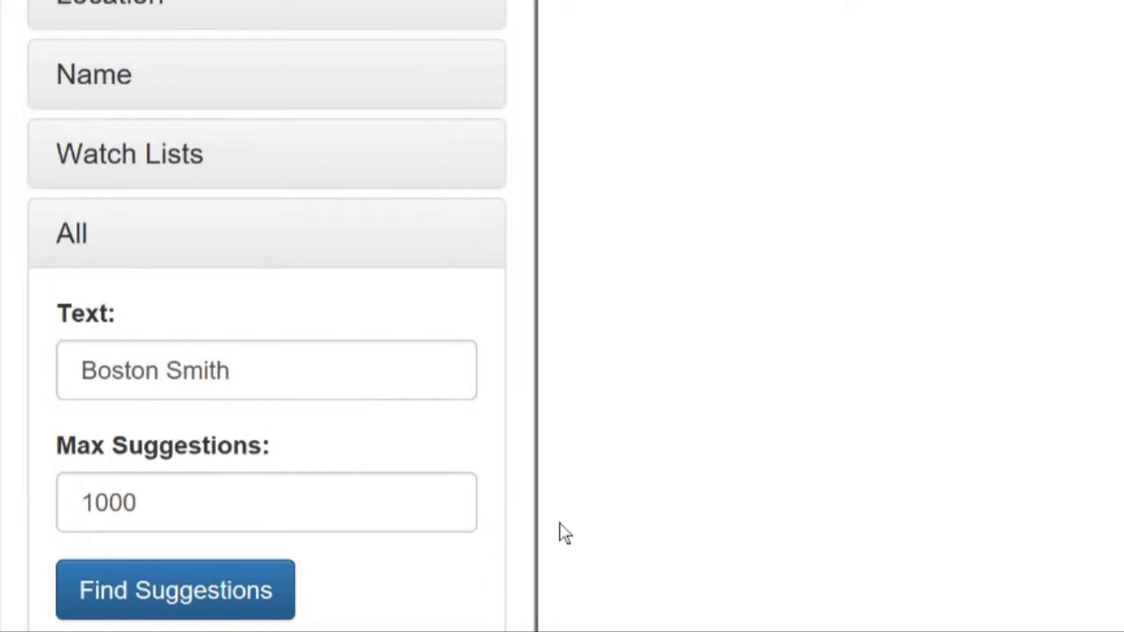
click(247, 597)
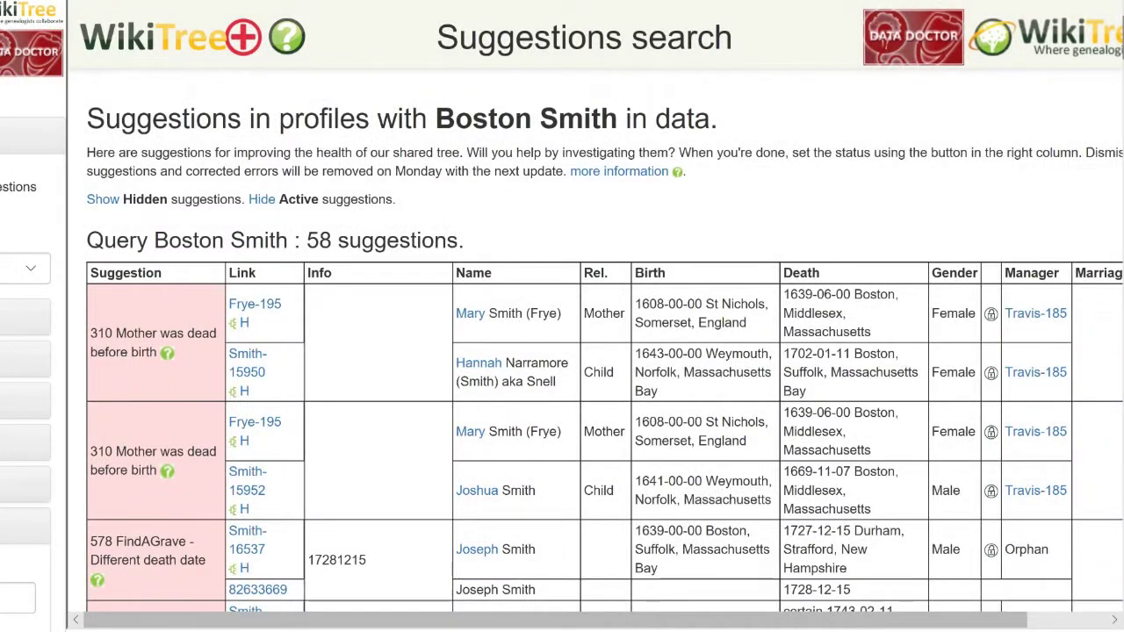
scroll(562, 351, down, 1)
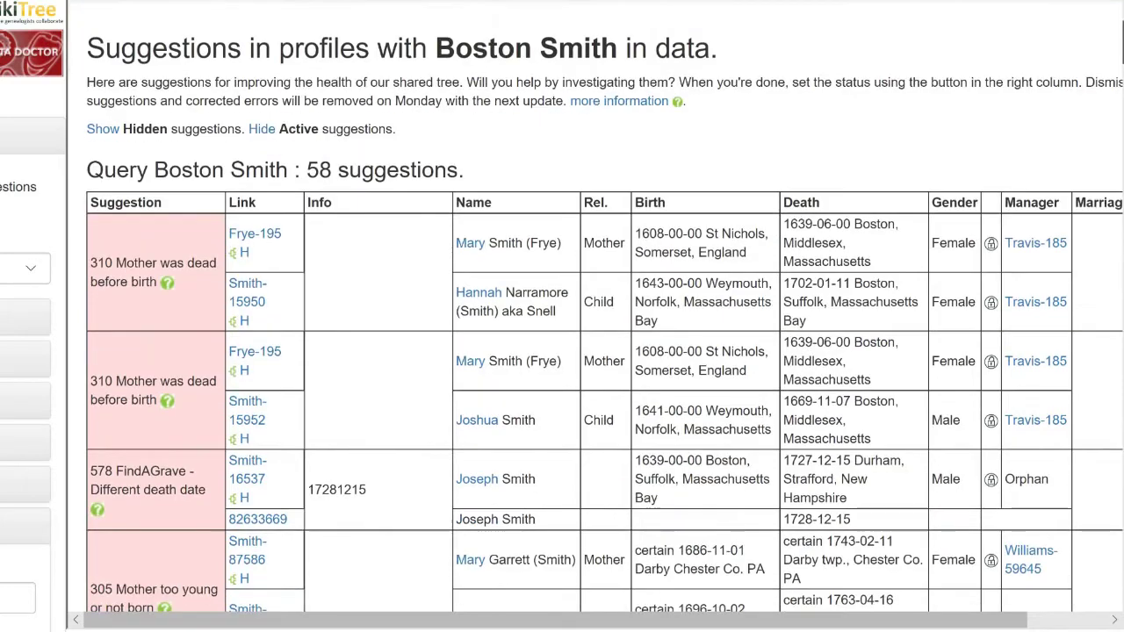
scroll(562, 351, down, 3)
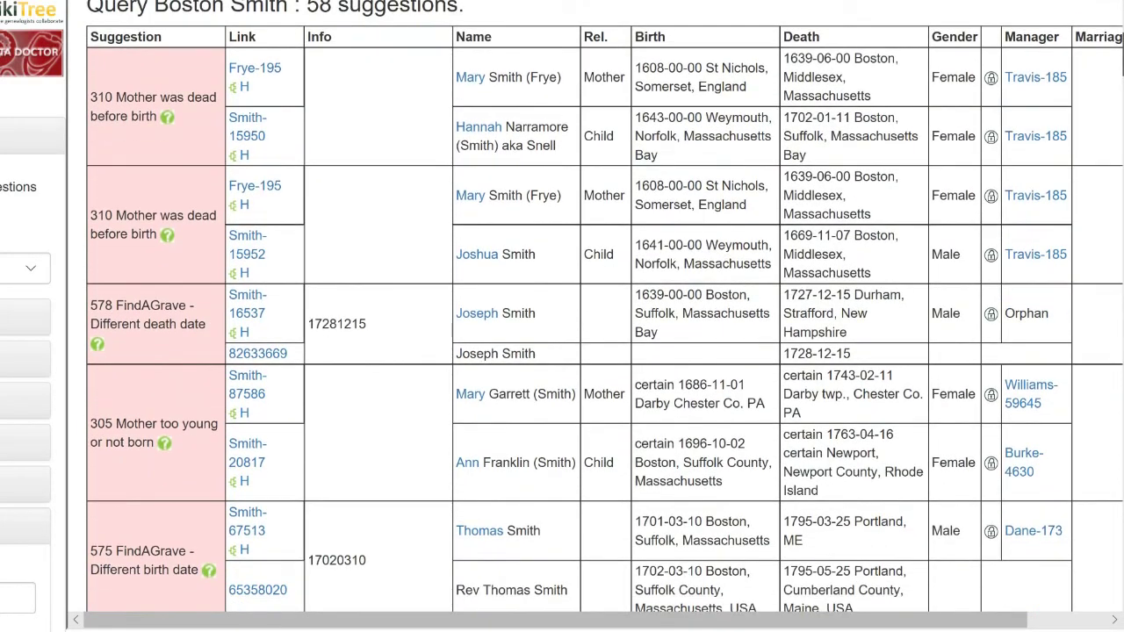
scroll(562, 351, down, 3)
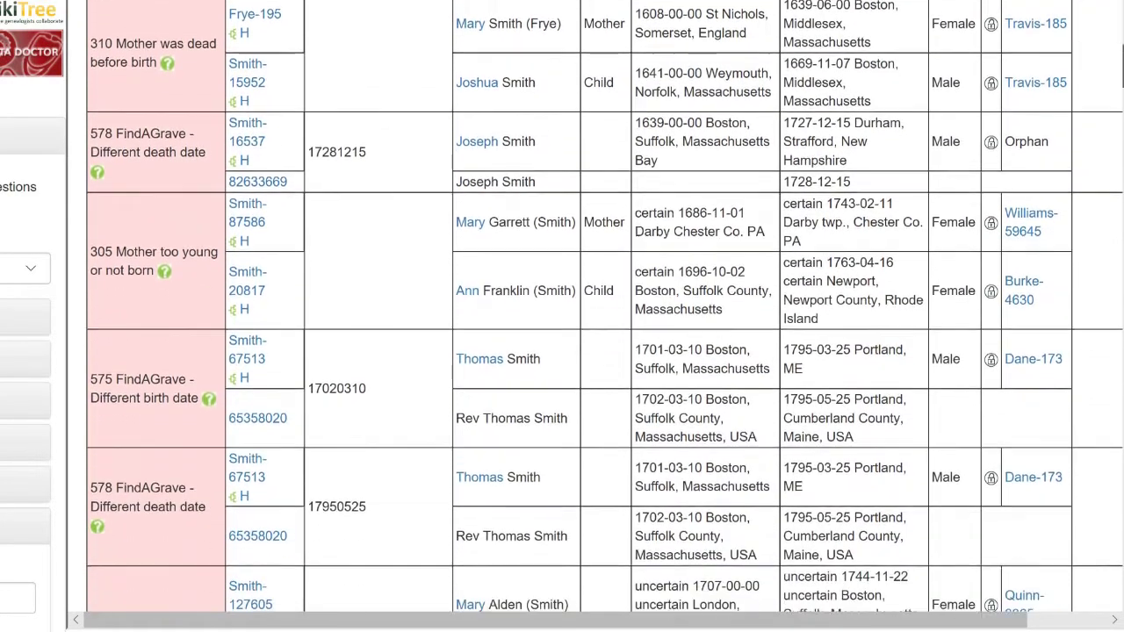
scroll(562, 351, down, 4)
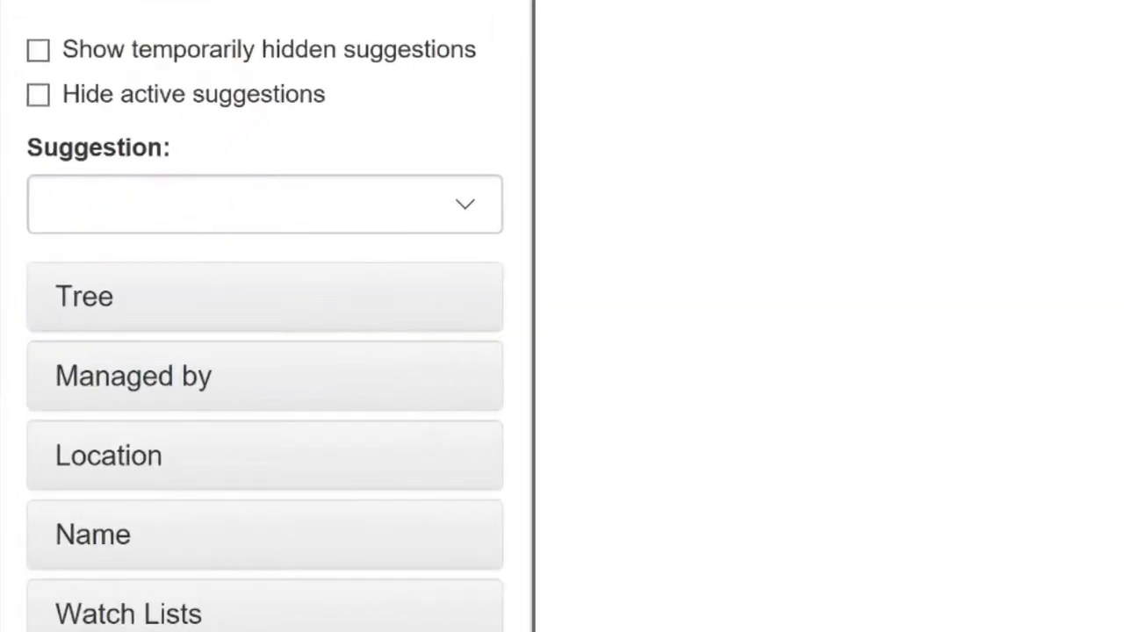
Step: List '104 Too old' suggestions for the name 'brown' and open the bottom row's status form
click(465, 204)
scroll(311, 70, down, 1)
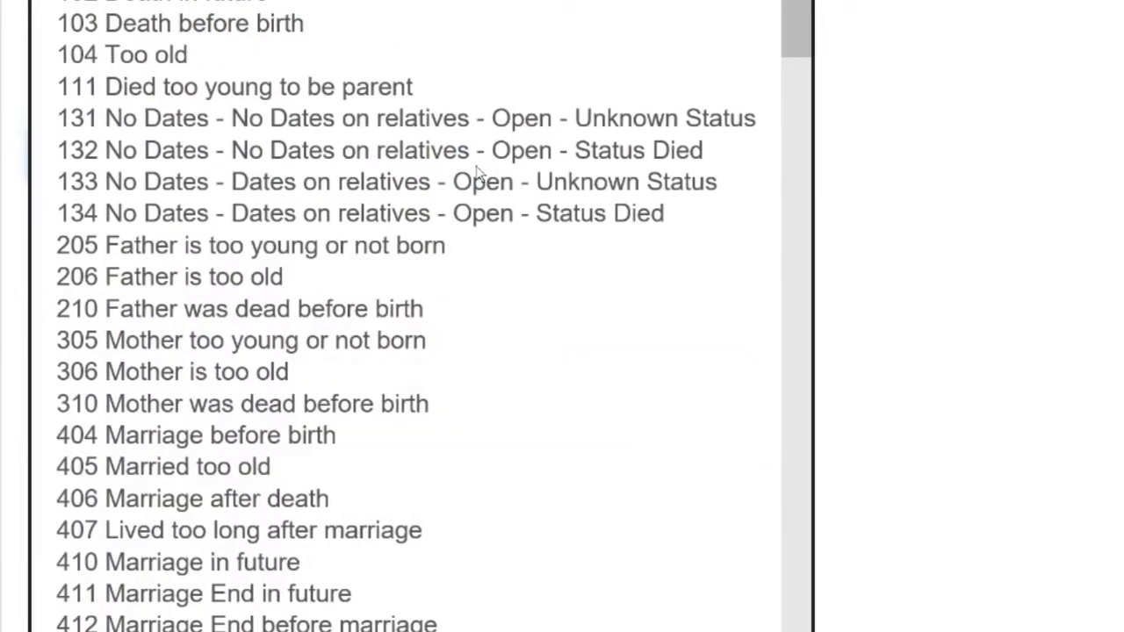
click(309, 63)
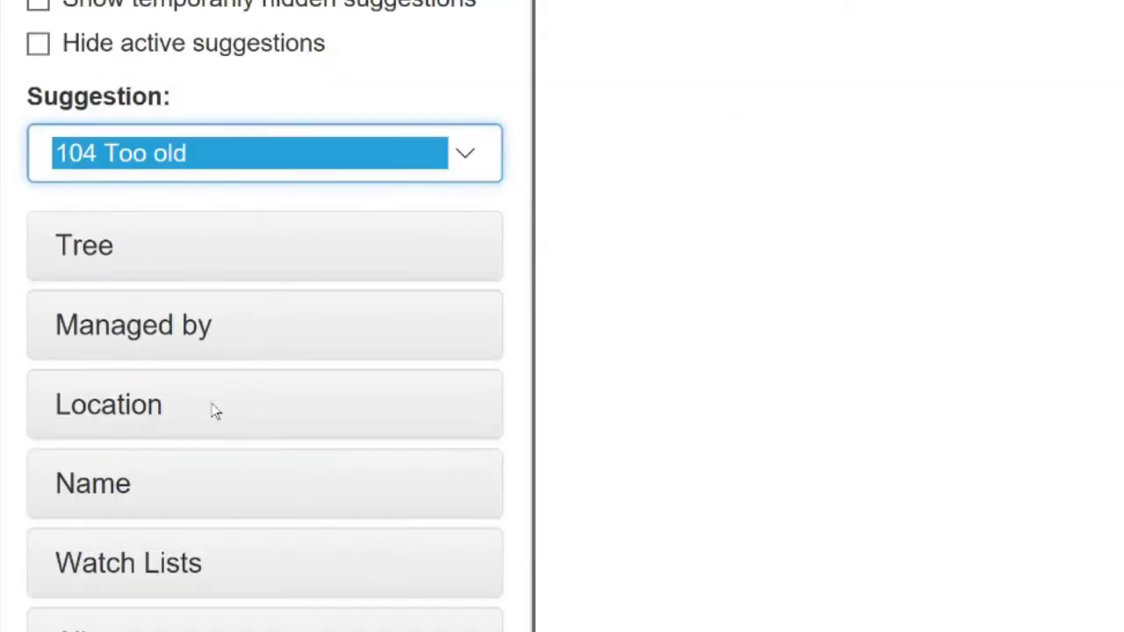
click(112, 239)
text(brown)
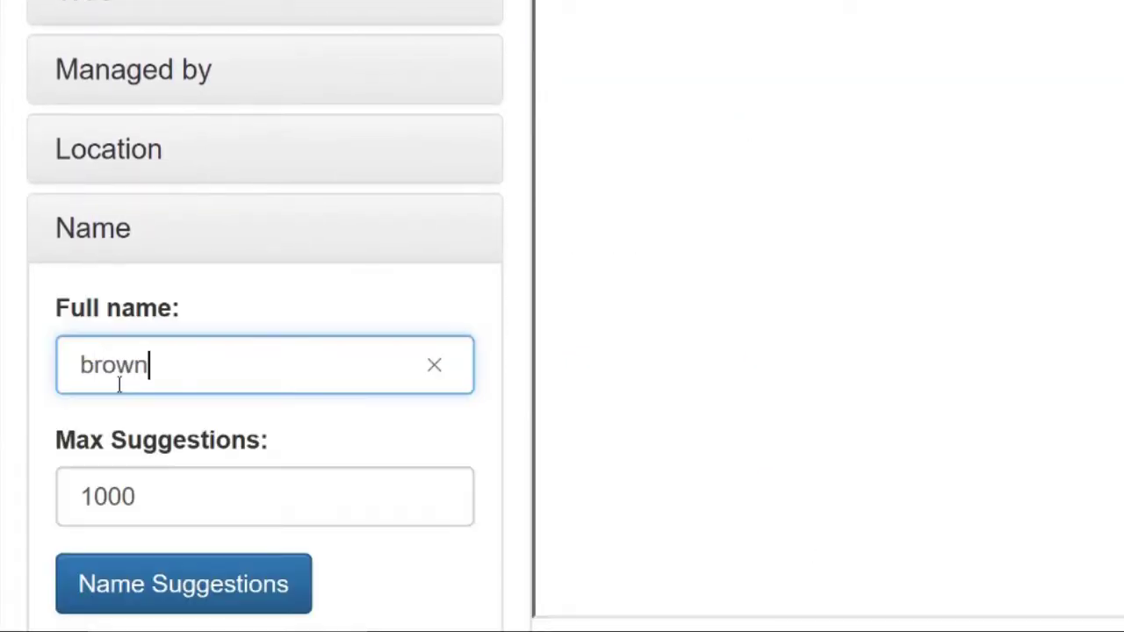
click(208, 586)
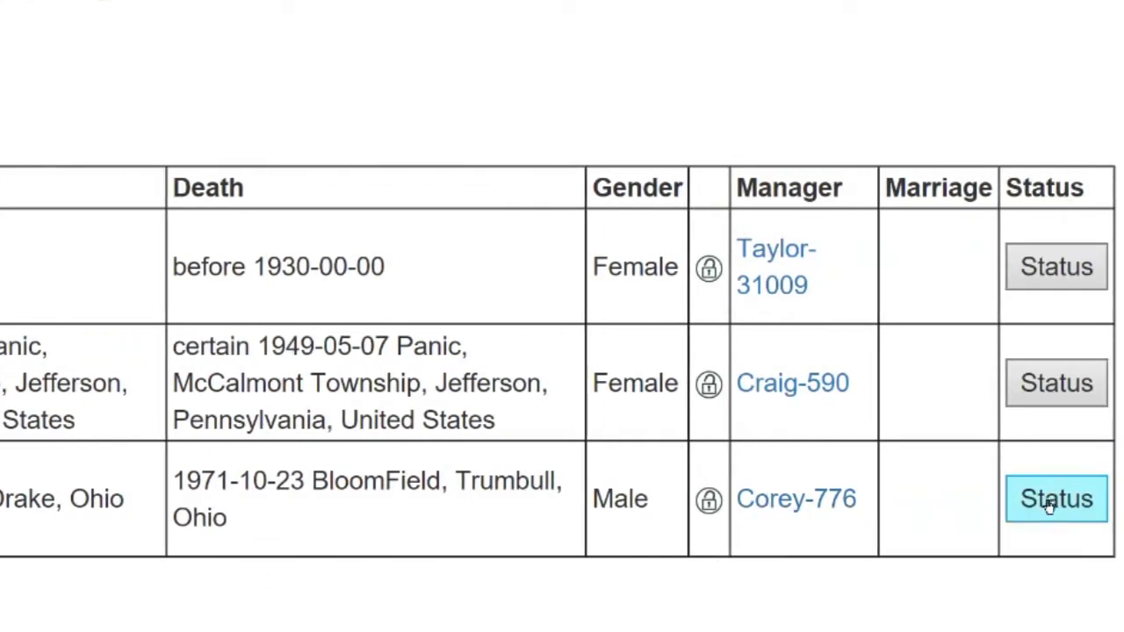
click(1050, 507)
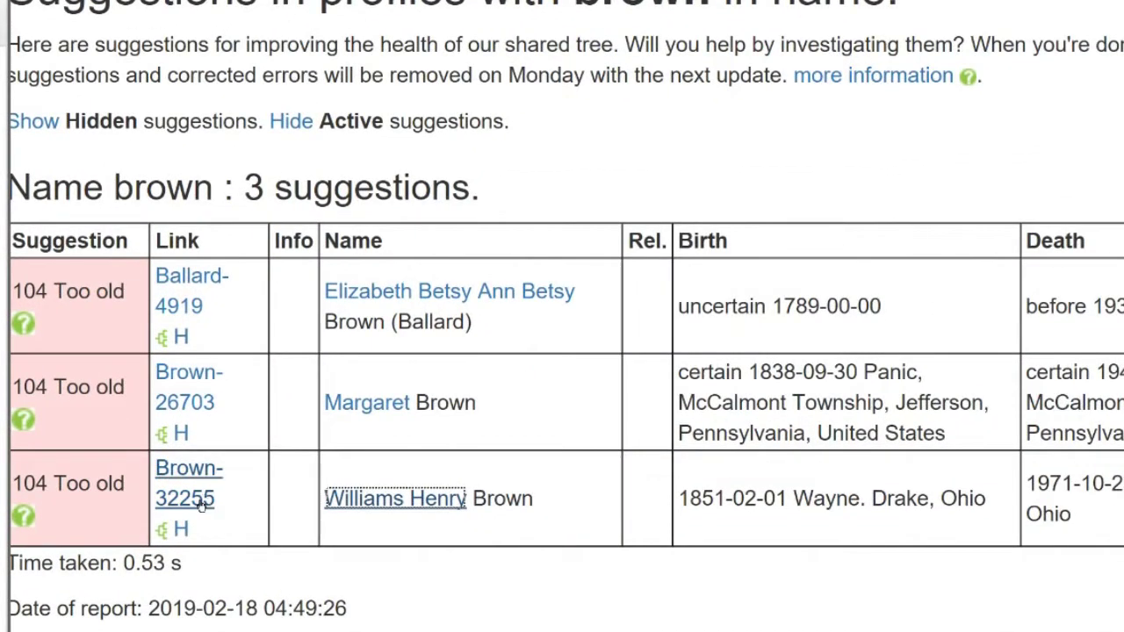
Step: Open the Brown-32255 profile and bring up its profile ID tools menu
click(202, 507)
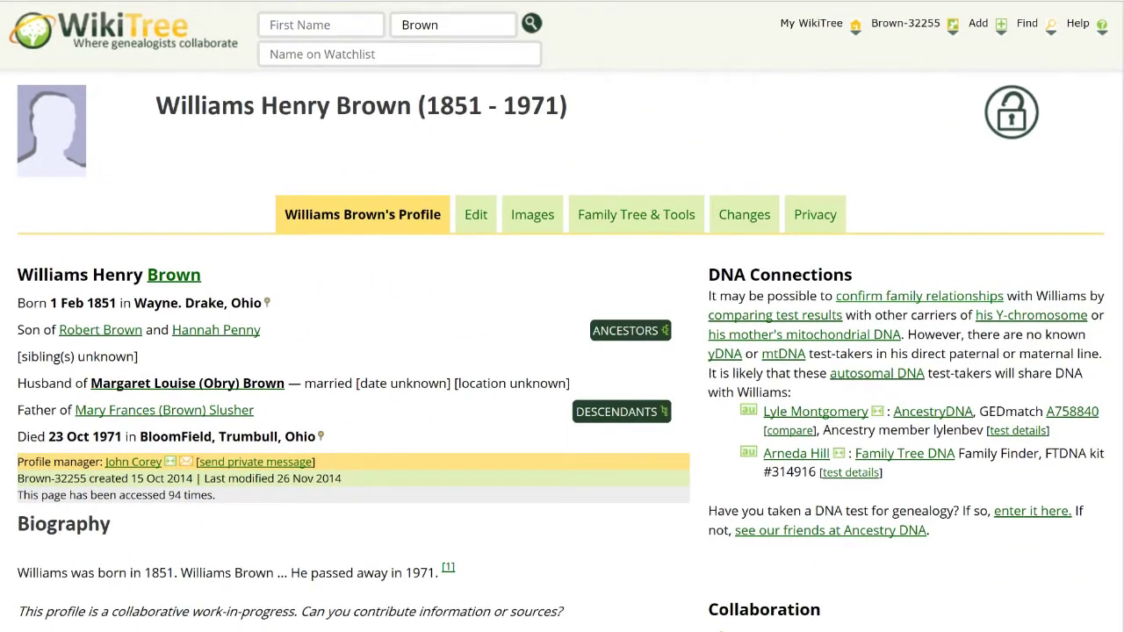
mouse_move(939, 25)
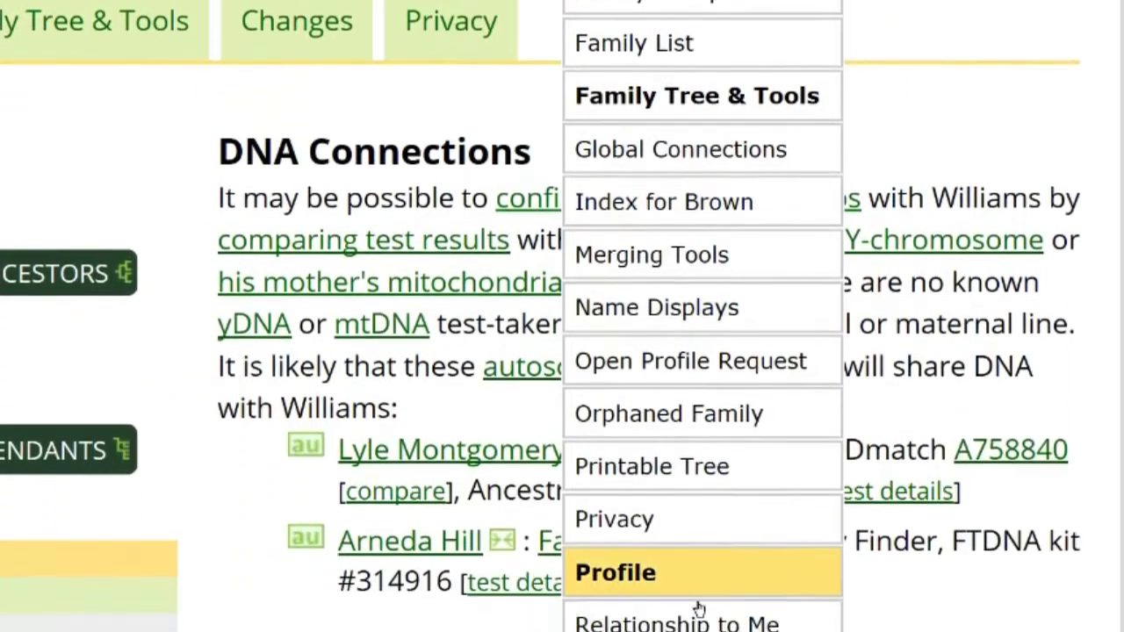
click(673, 535)
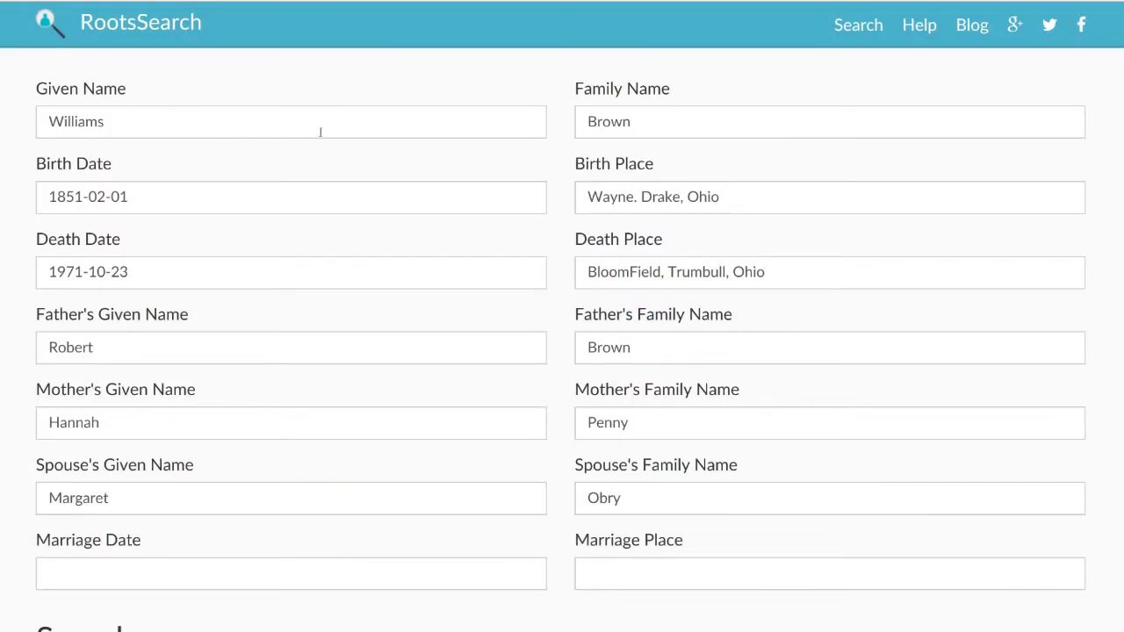
click(320, 132)
text(H)
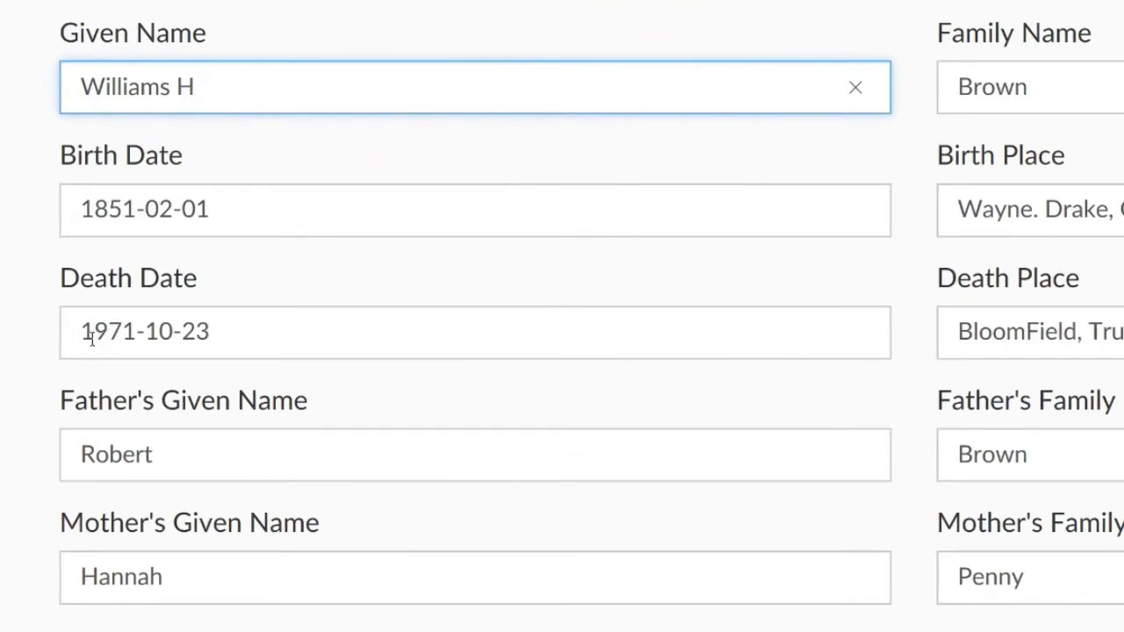
drag(92, 340, 224, 331)
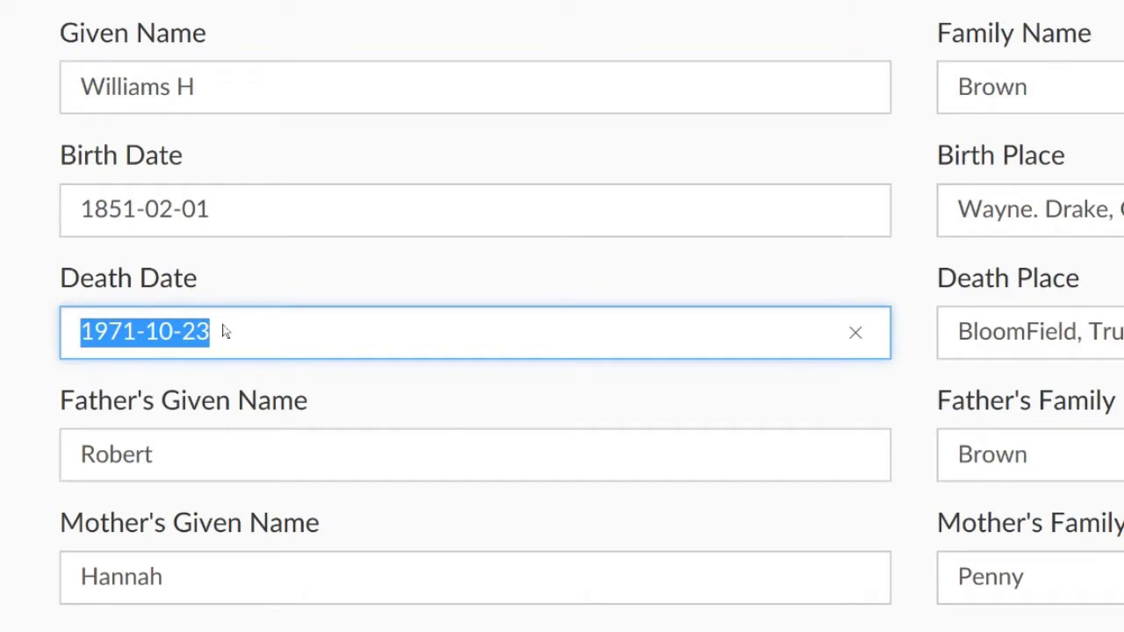
key(BackSpace)
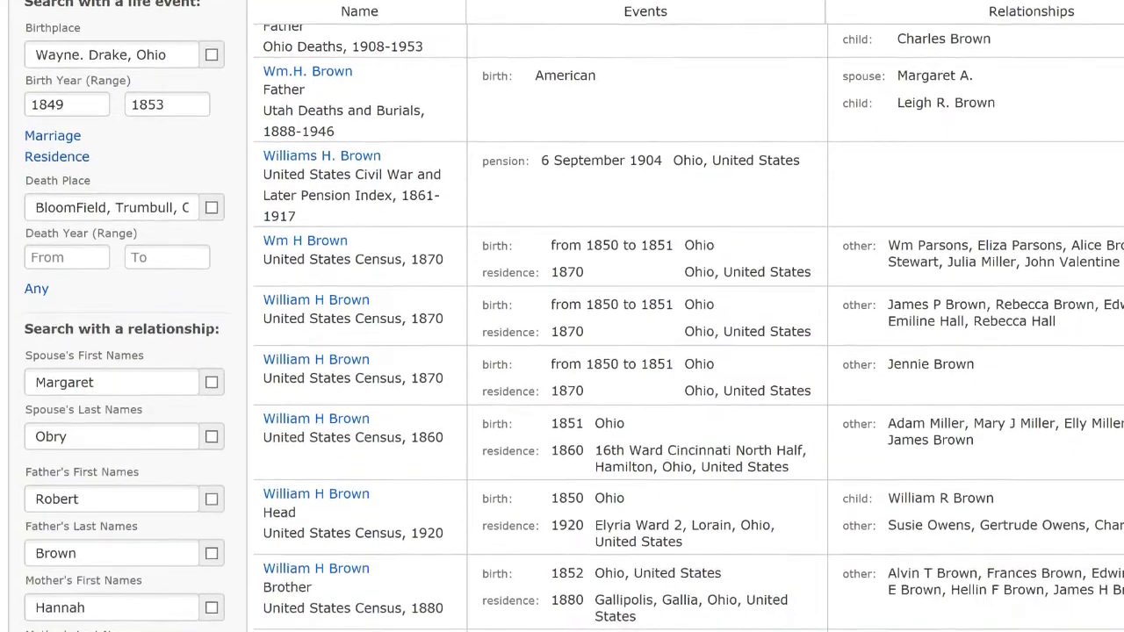
Step: Restrict results to Death records and view the 23 October 1917 record's citation details
scroll(562, 325, down, 5)
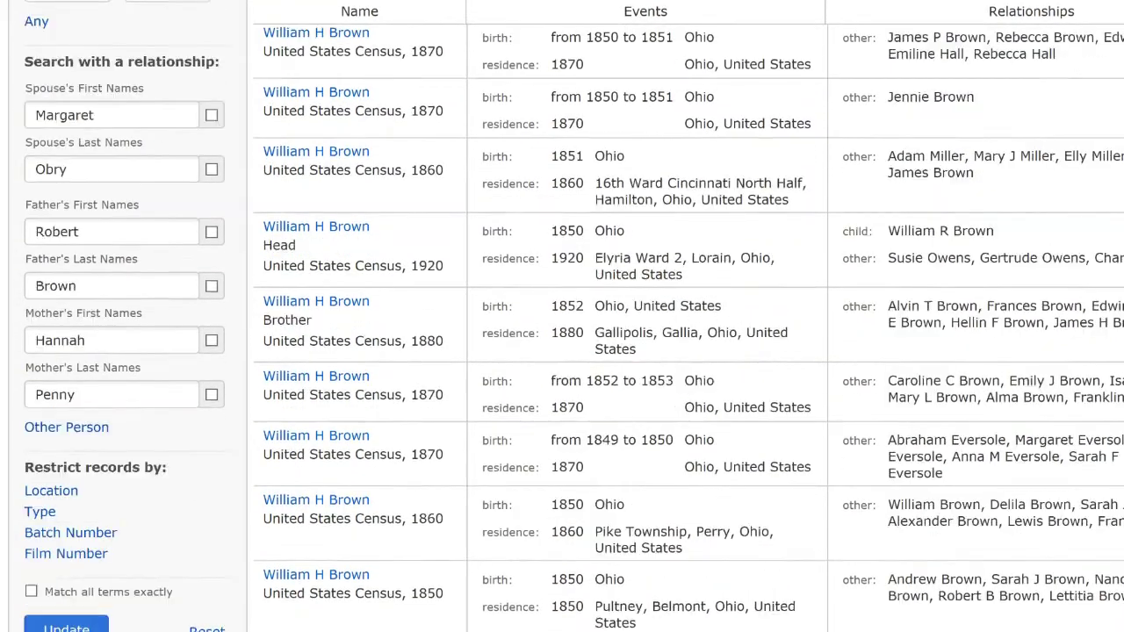
scroll(562, 325, down, 5)
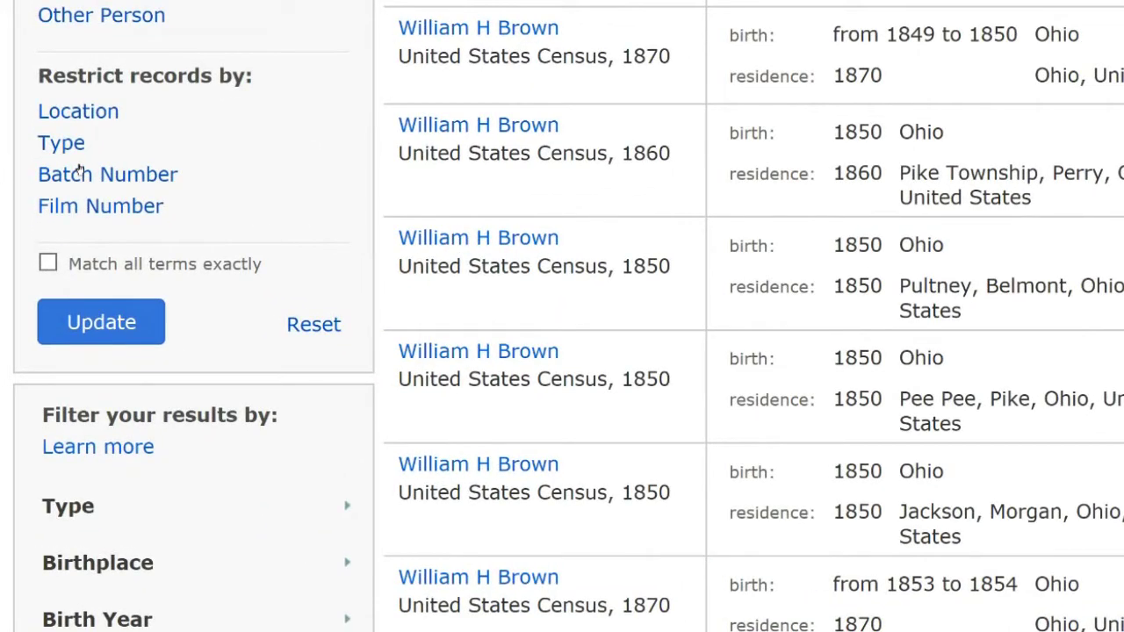
click(62, 143)
click(50, 209)
click(141, 585)
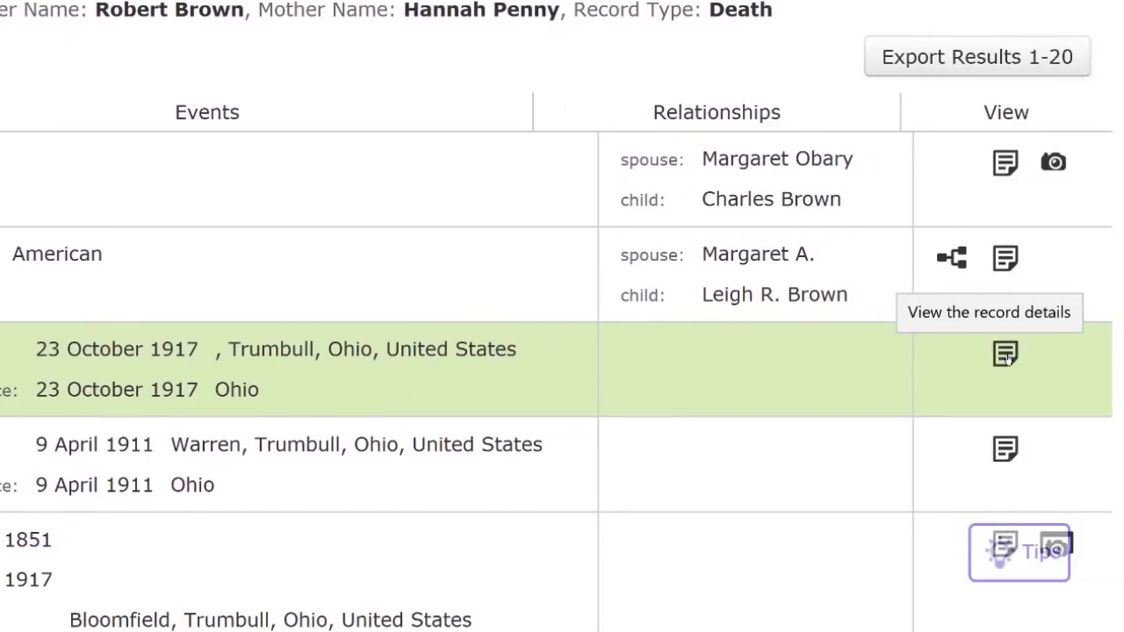
click(1006, 354)
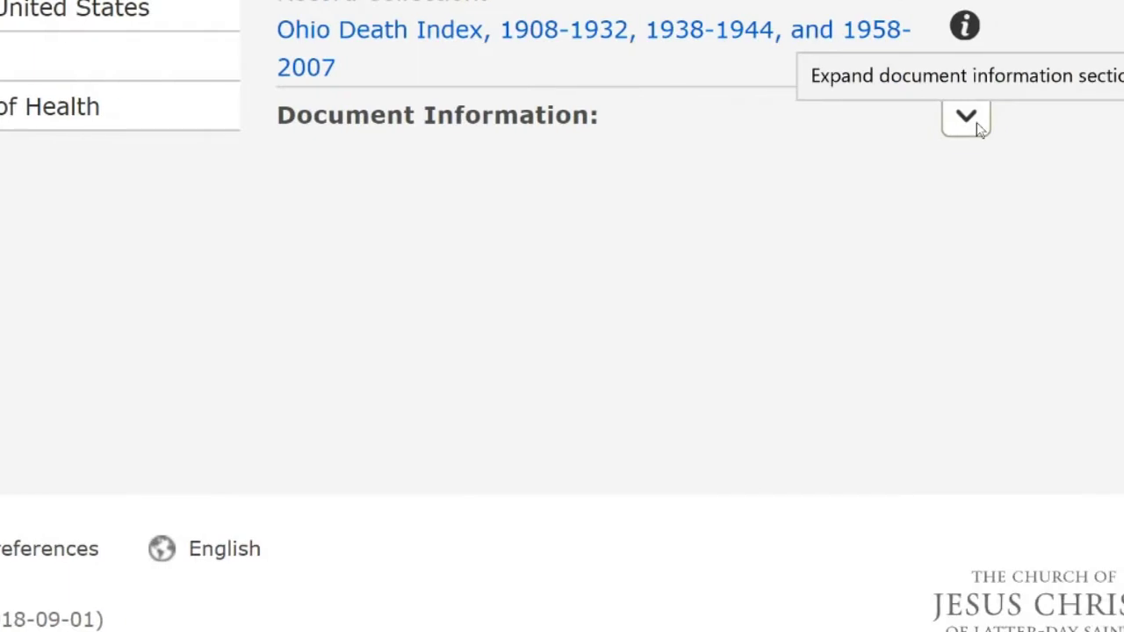
click(971, 120)
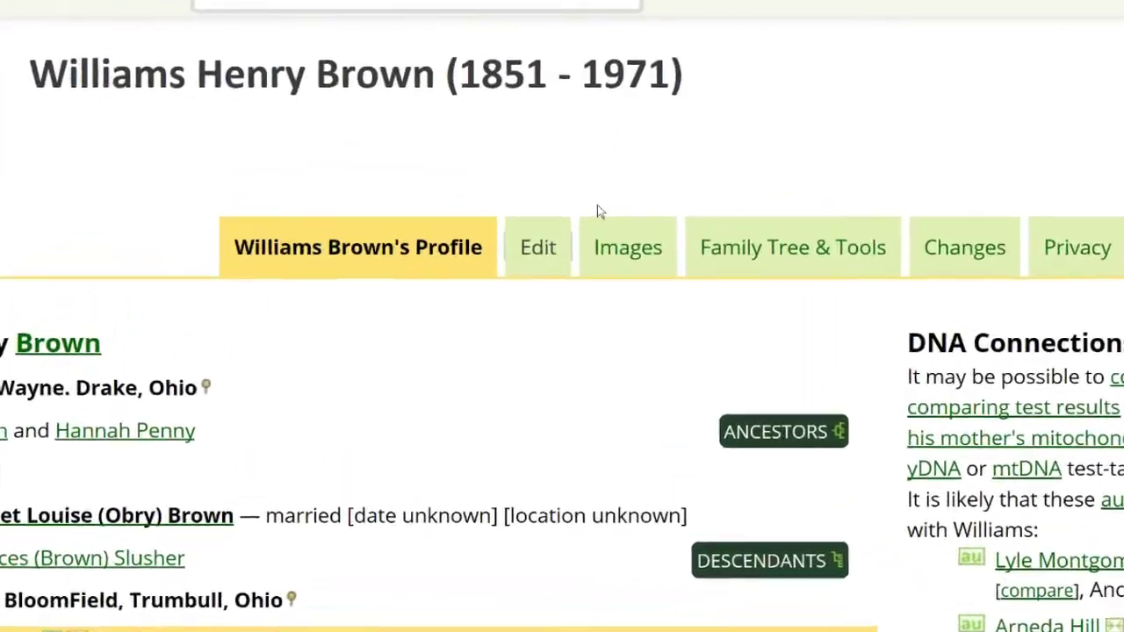
Step: Edit the profile and change the Death Date year from 1971 to 1917
click(593, 278)
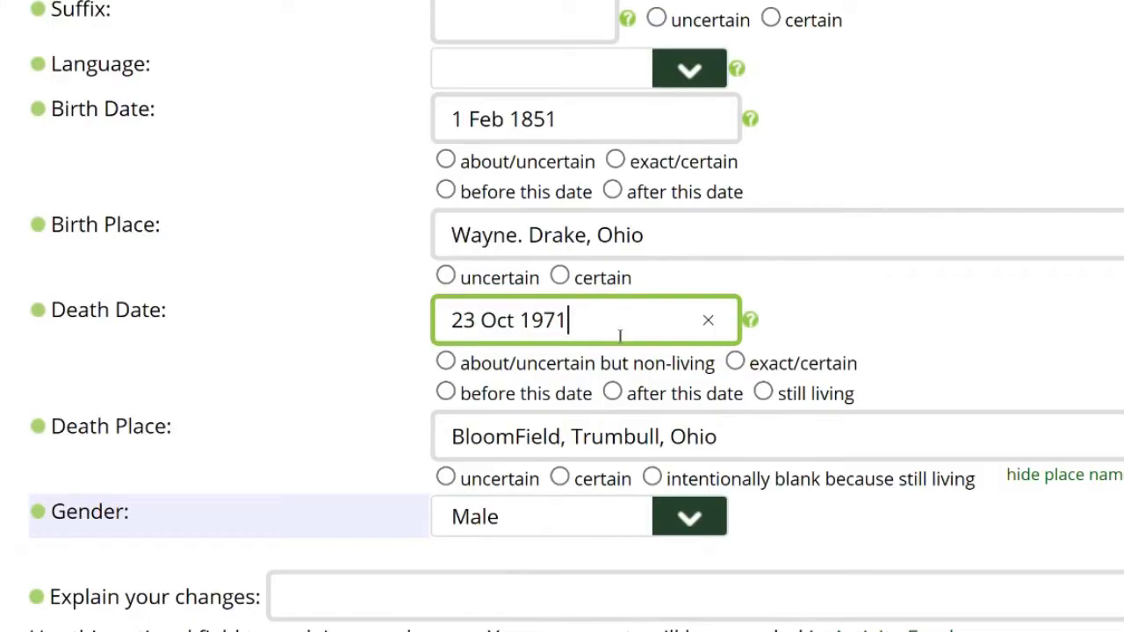
key(BackSpace)
key(BackSpace)
text(17)
Step: Correct the biography's death year to 1917 and paste the Ohio Death Index citation under references
scroll(966, 597, down, 5)
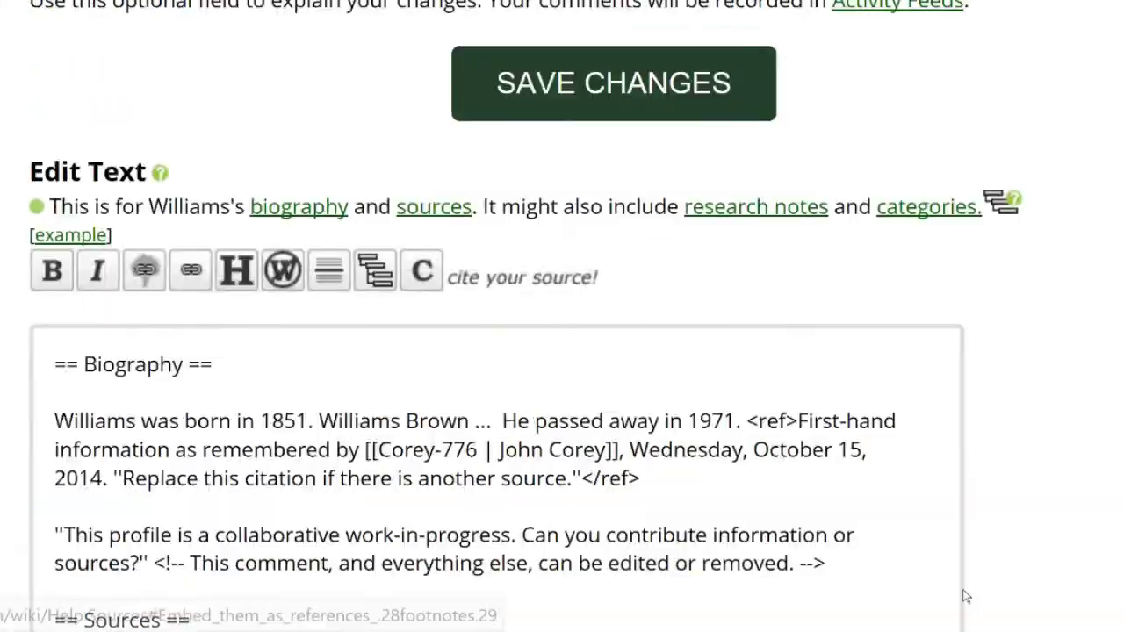
click(737, 420)
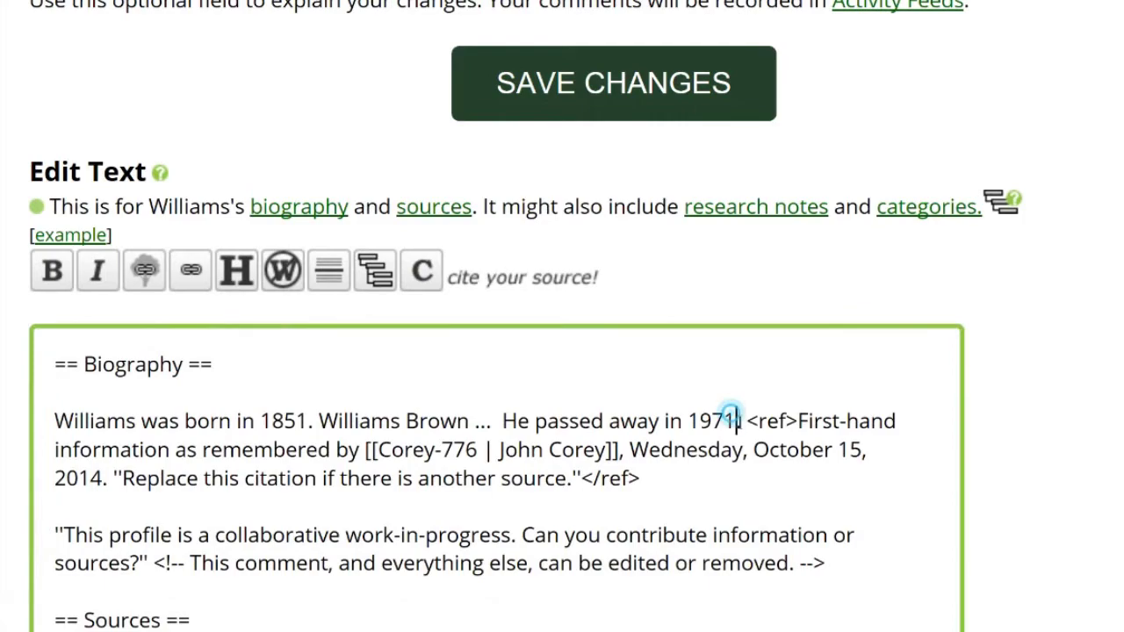
key(BackSpace)
key(BackSpace)
text(17)
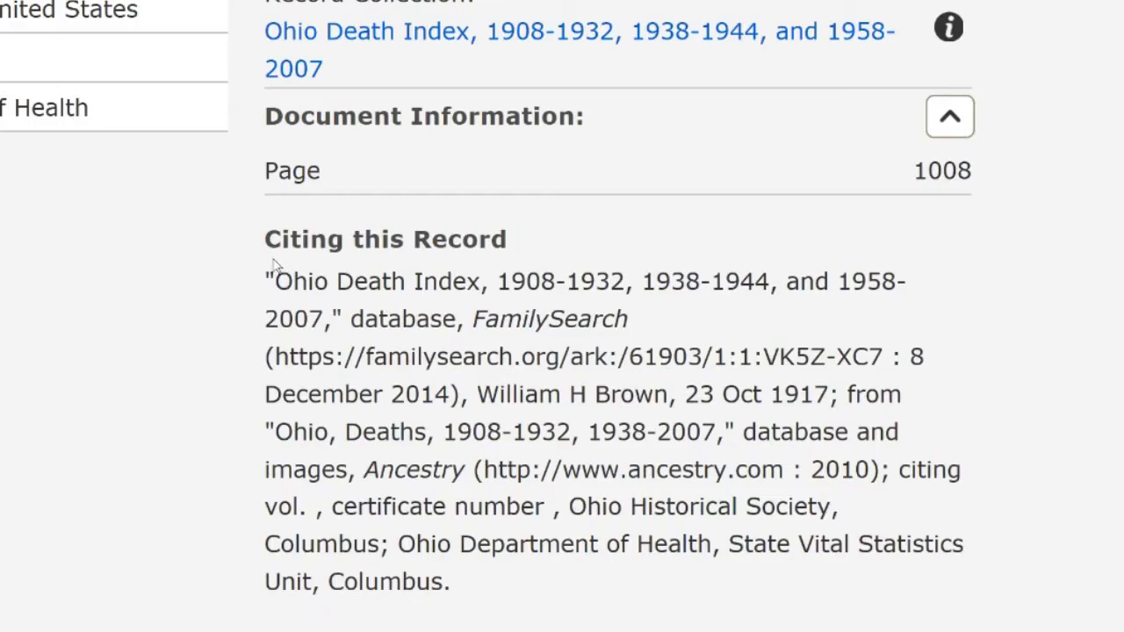
drag(274, 265, 472, 577)
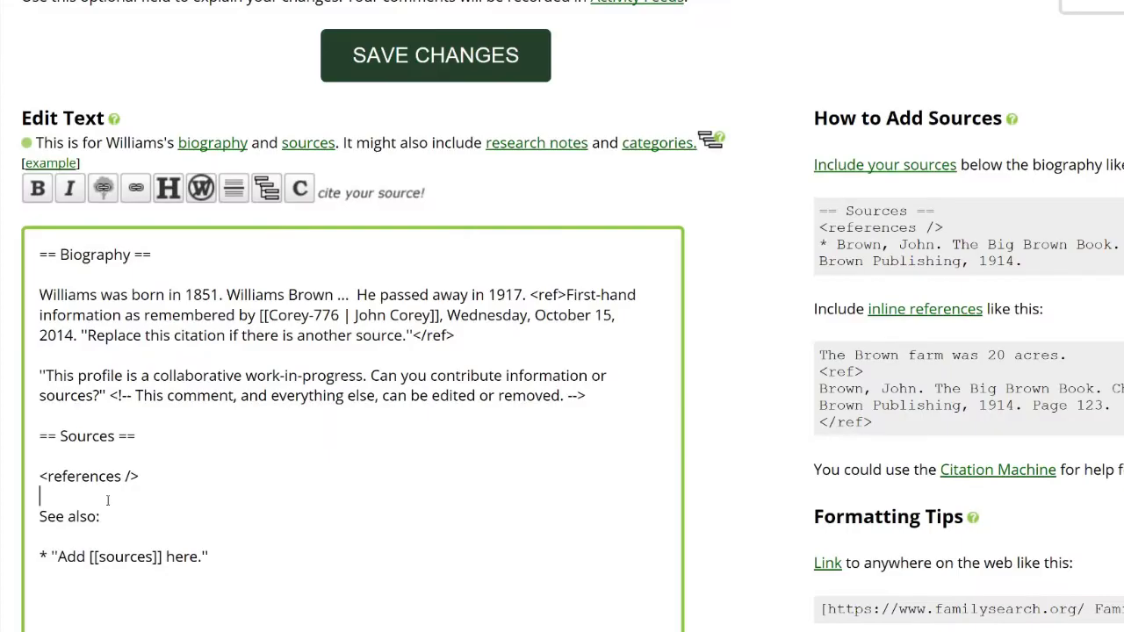
text("Ohio Death Index, 1908-1932, 1938-1944, and 1958-2007," database, FamilySearch (https://familysearch.org/ark:/61903/1:1:VK5Z-XC7 : 8 December 2014), William H Brown, 23 Oct 1917; from "Ohio, Deaths, 1908-1932, 1938-2007," database and images, Ancestry (http://www.ancestry.com : 2010); citing vol. , certificate number , Ohio Historical Society, Columbus; Ohio Department of Health, State Vital Statistics Unit, Columbus.)
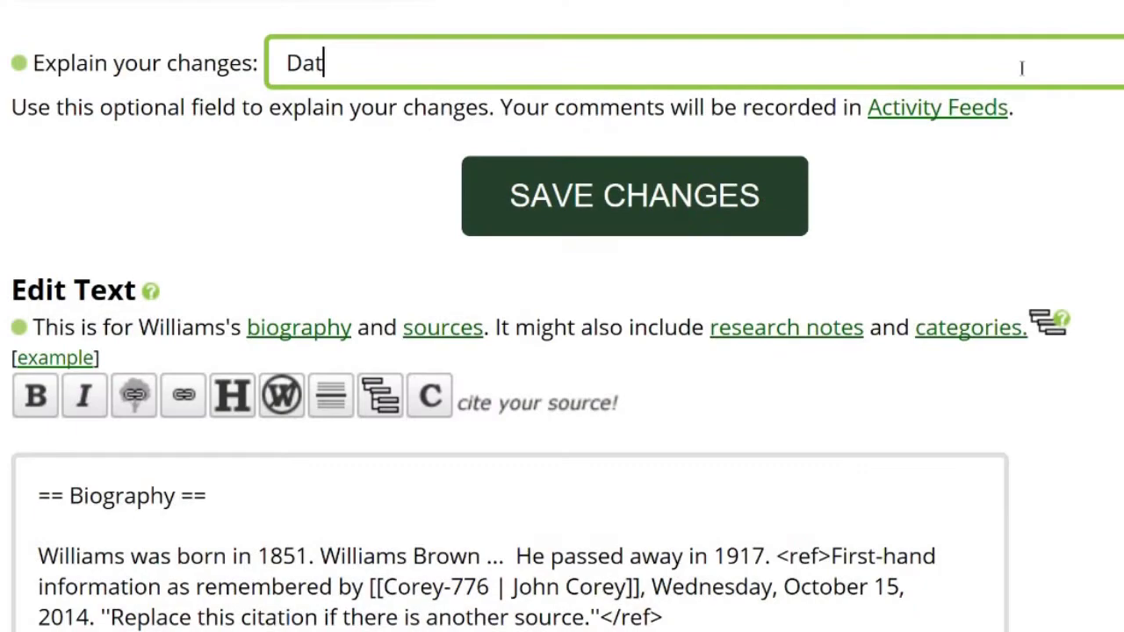
Step: Enter the change note 'Data Doctor - 104 Too Old - corrected typo and added source' and save
text(a Do)
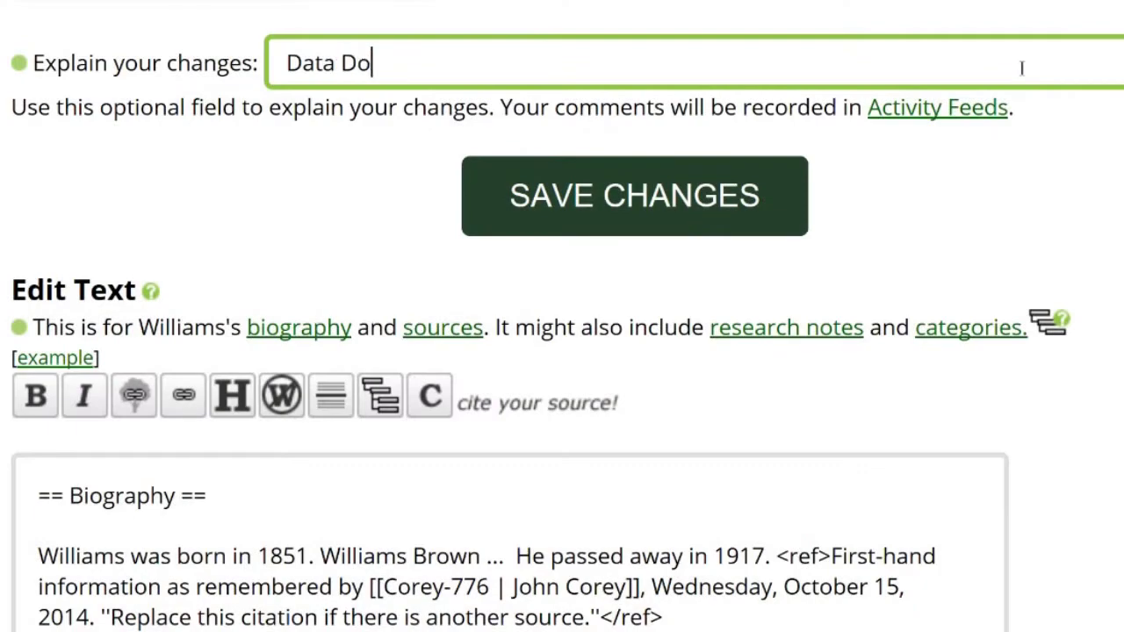
text(ctor -)
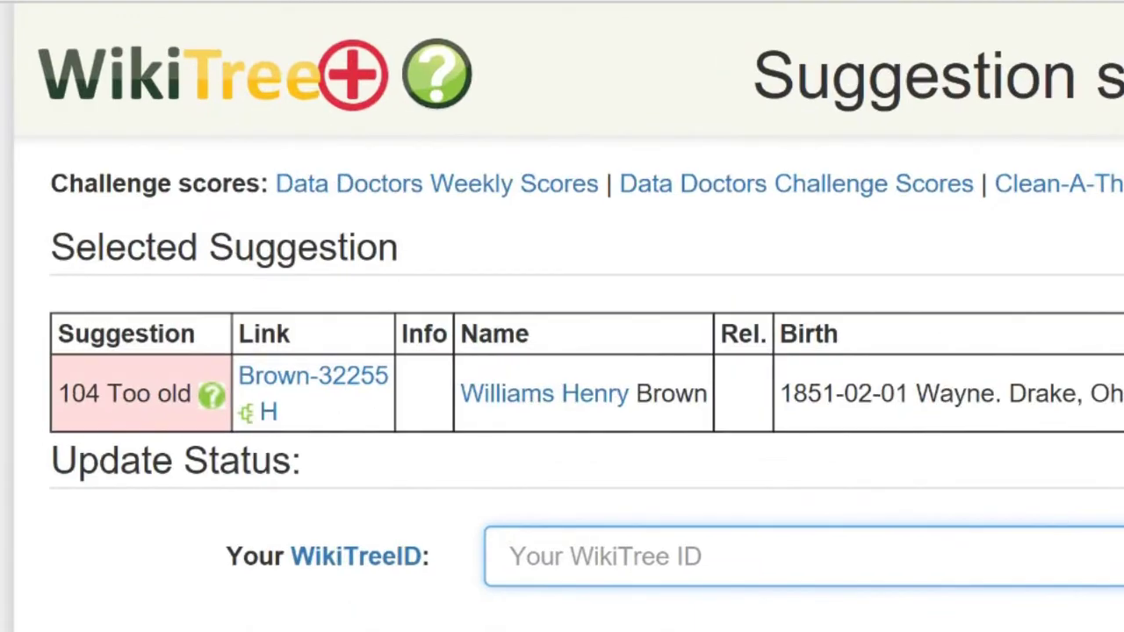
drag(58, 394, 184, 394)
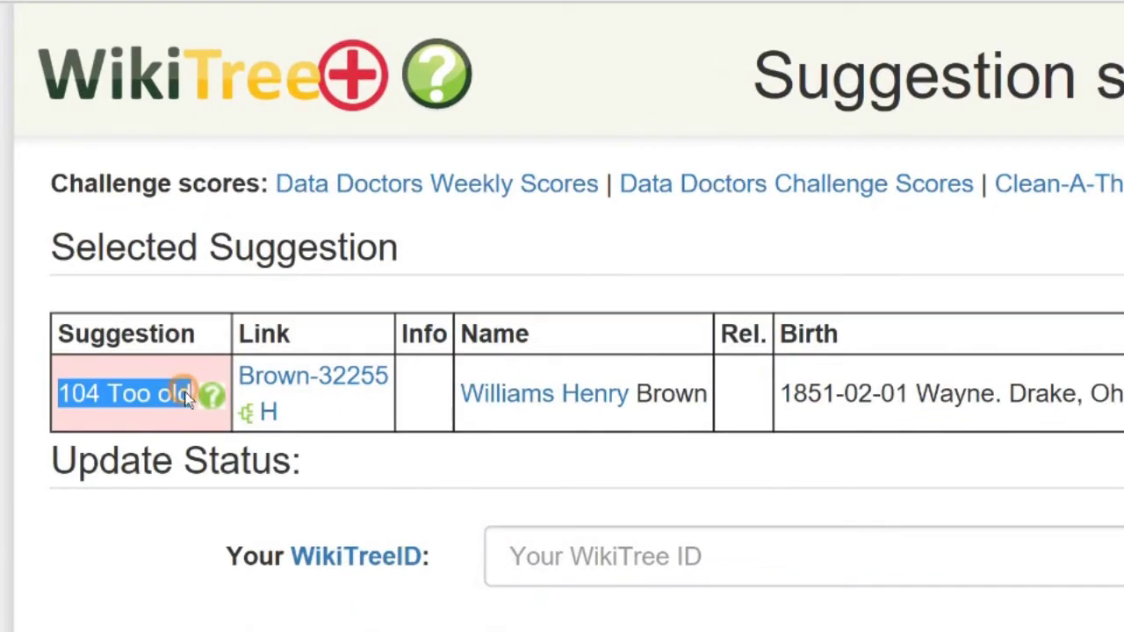
text(104)
text( Too Old)
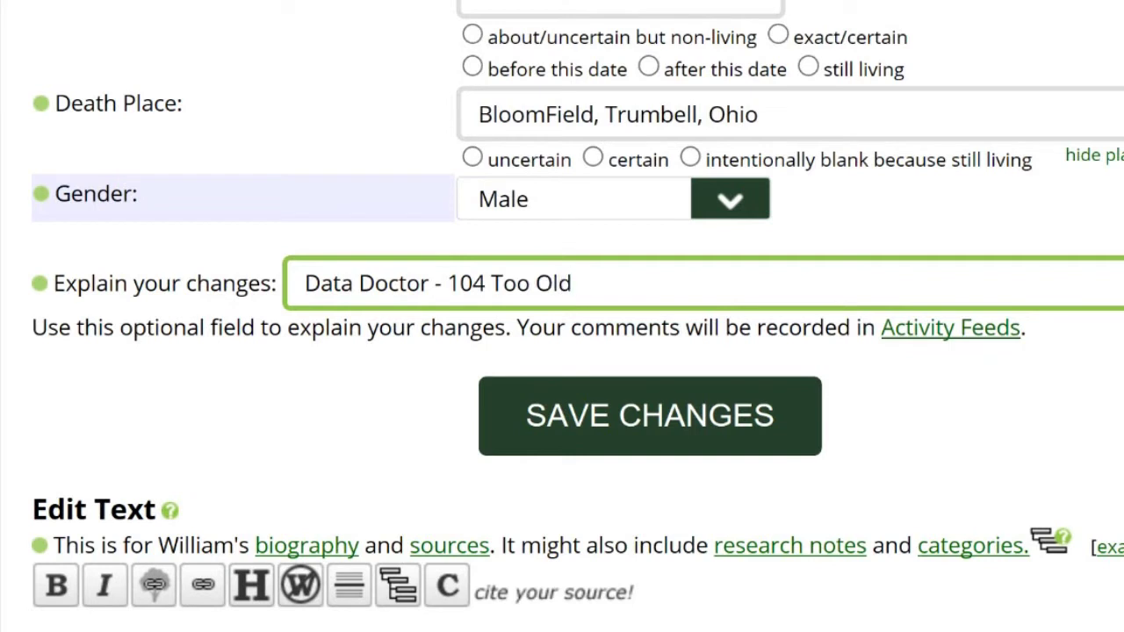
text(  - corrected typo and added source)
key(Tab)
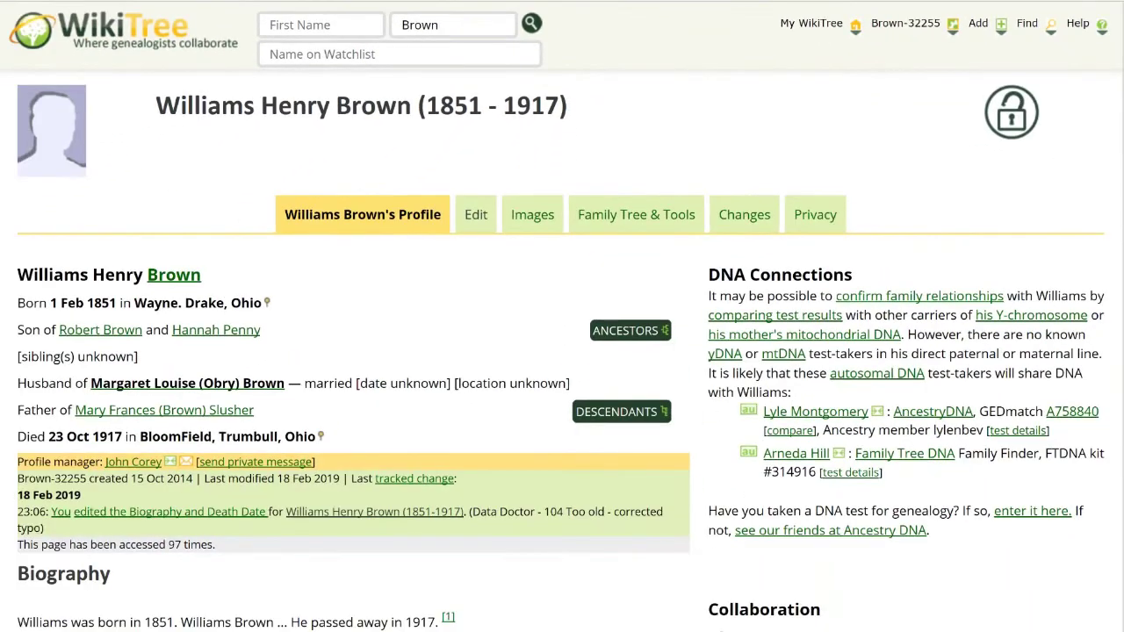
scroll(562, 316, down, 3)
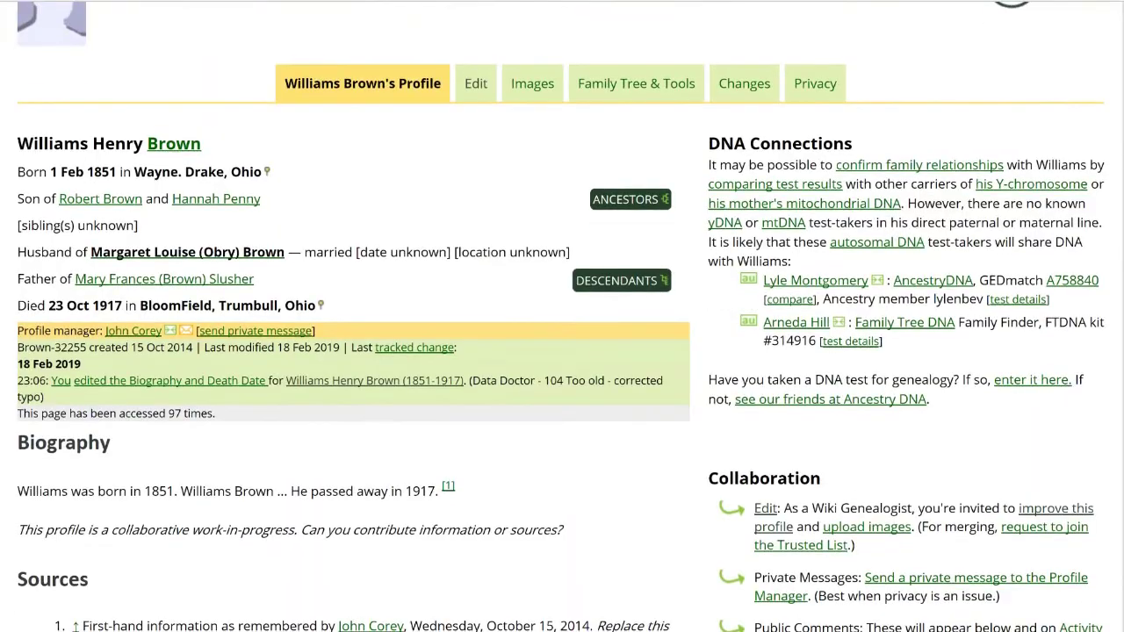
scroll(562, 317, down, 2)
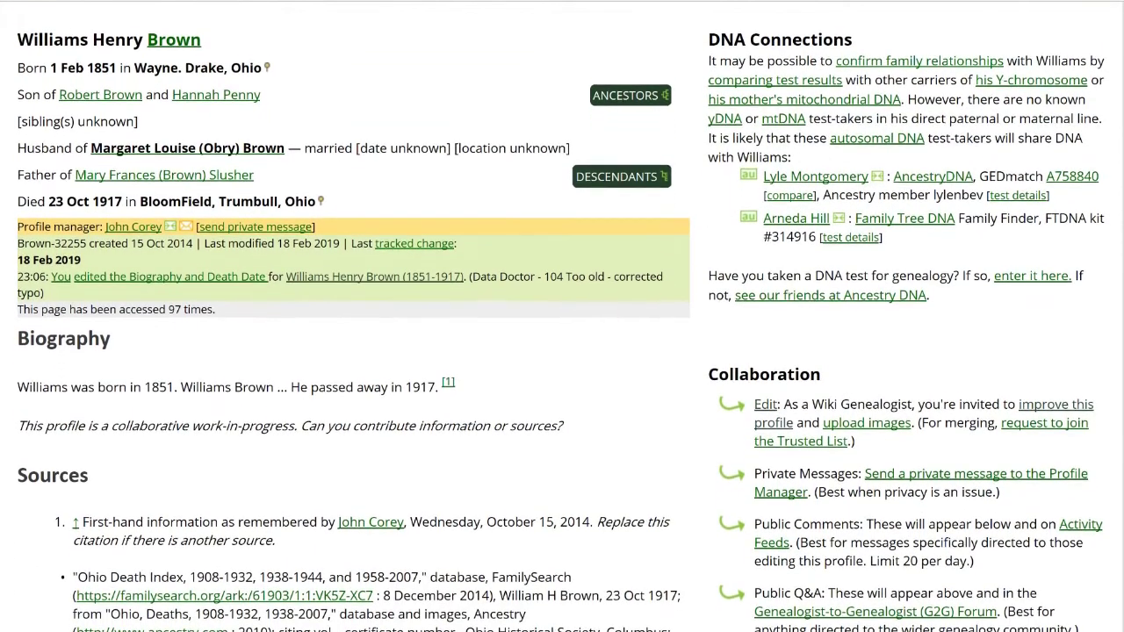
scroll(562, 316, down, 1)
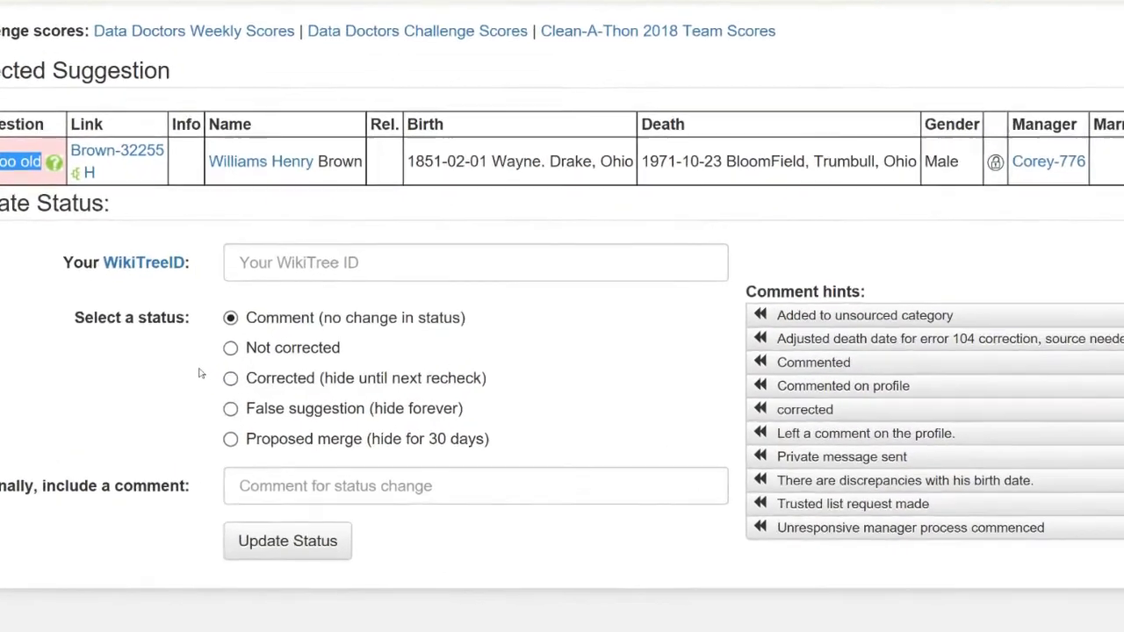
Step: Set the status to Corrected with your WikiTree ID and comment 'Corrected and sourced', then submit
click(248, 378)
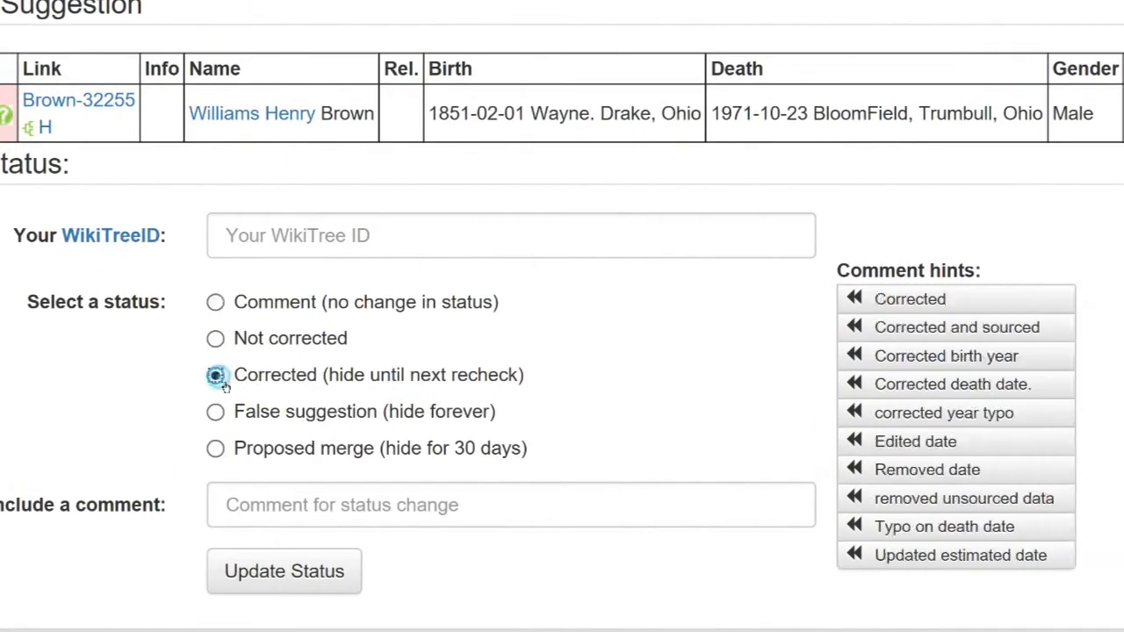
click(242, 235)
text(m)
click(224, 267)
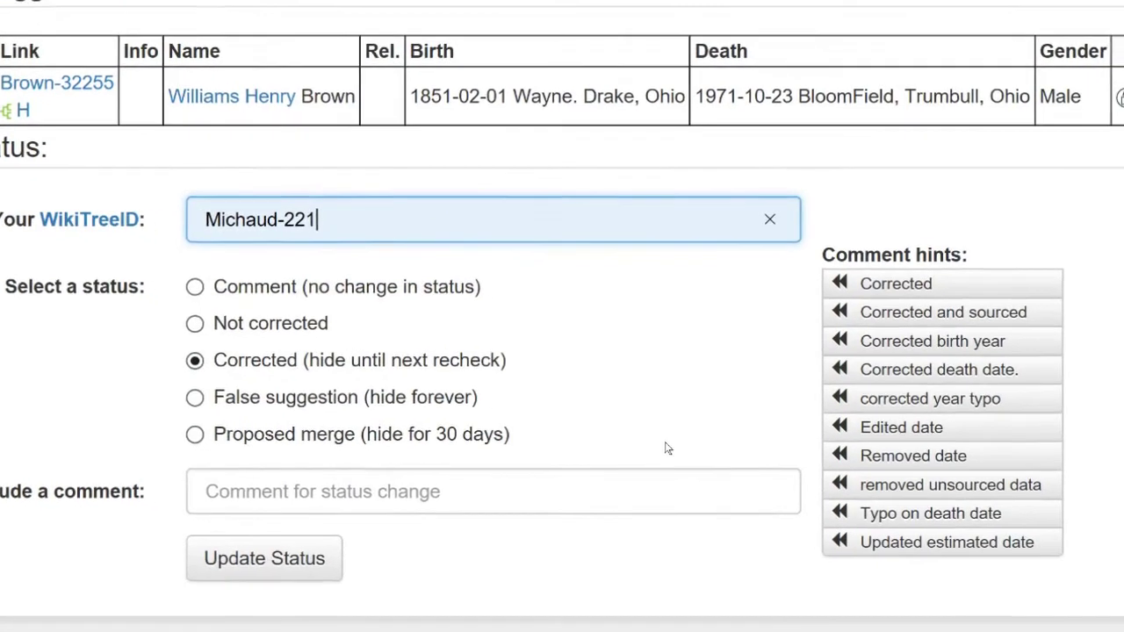
click(896, 314)
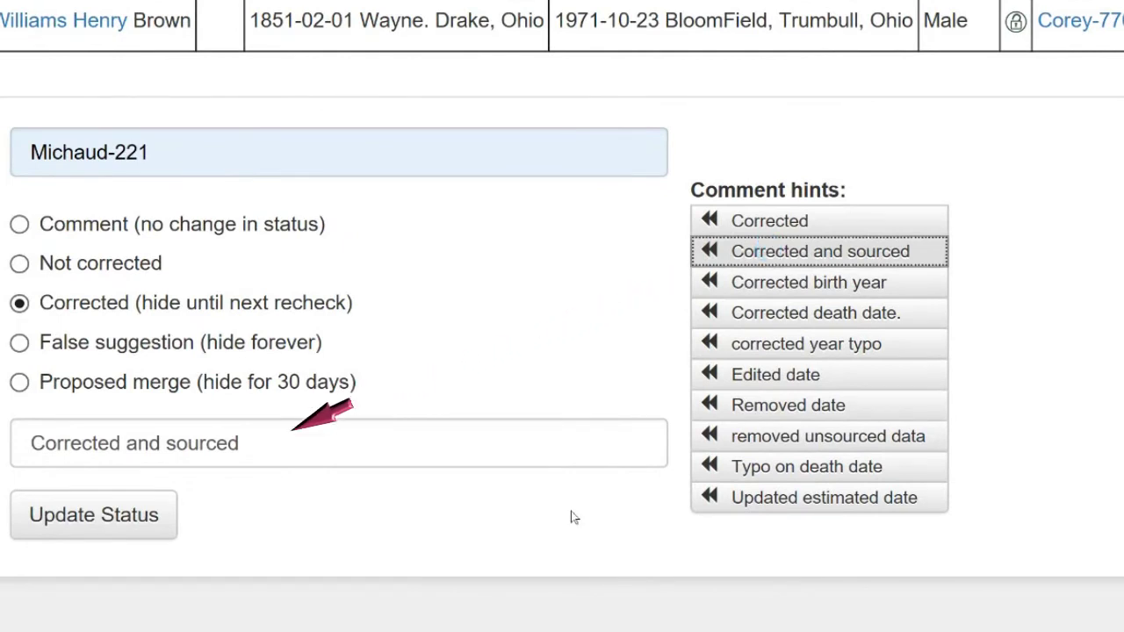
click(171, 535)
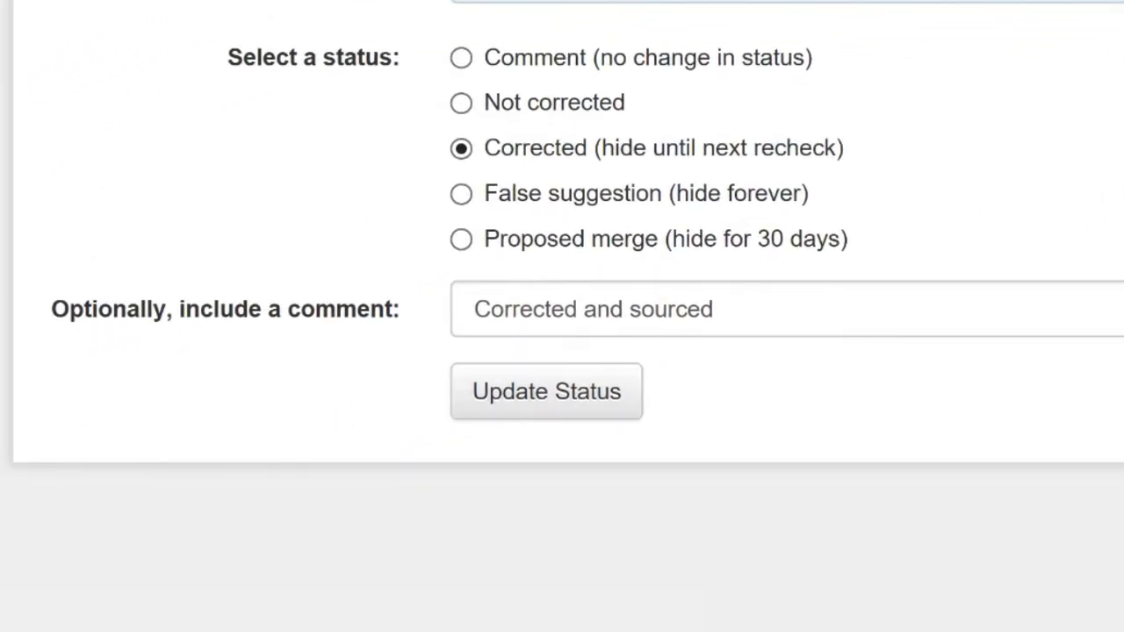
click(636, 415)
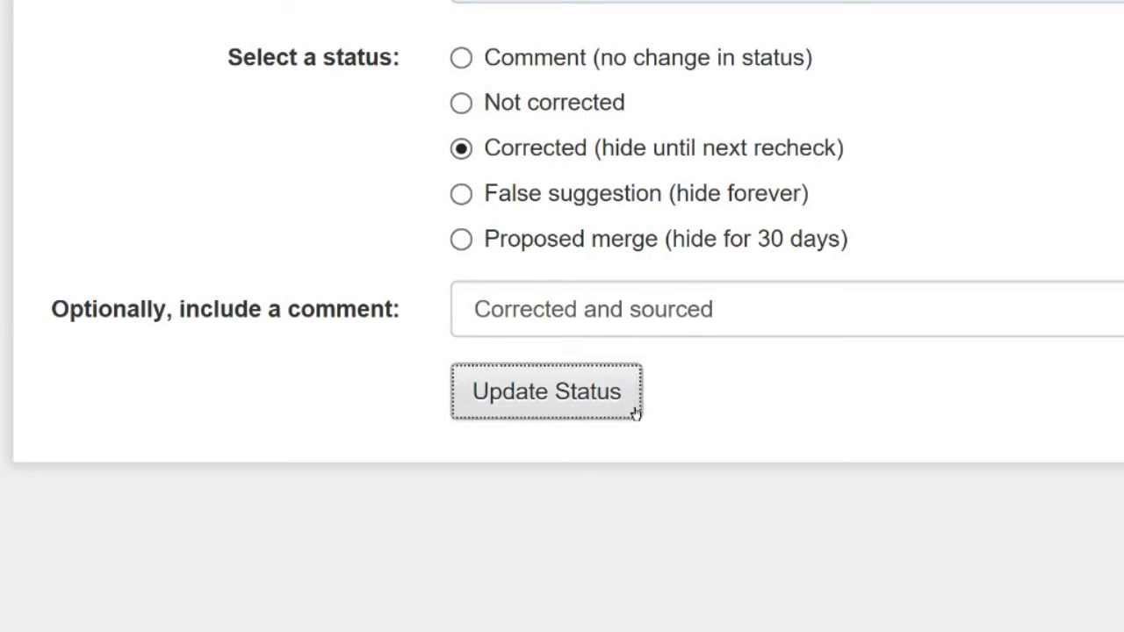